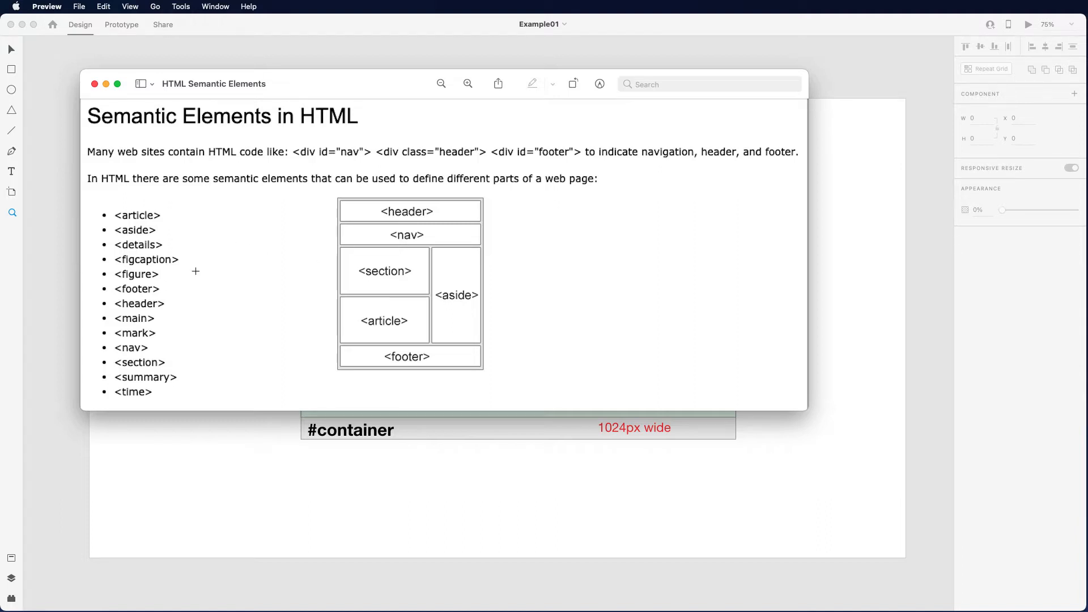
- Review the Layout01_design sizes and the HTML Semantic Elements reference, and close both reference windows
left_click_drag(269, 90, 321, 104)
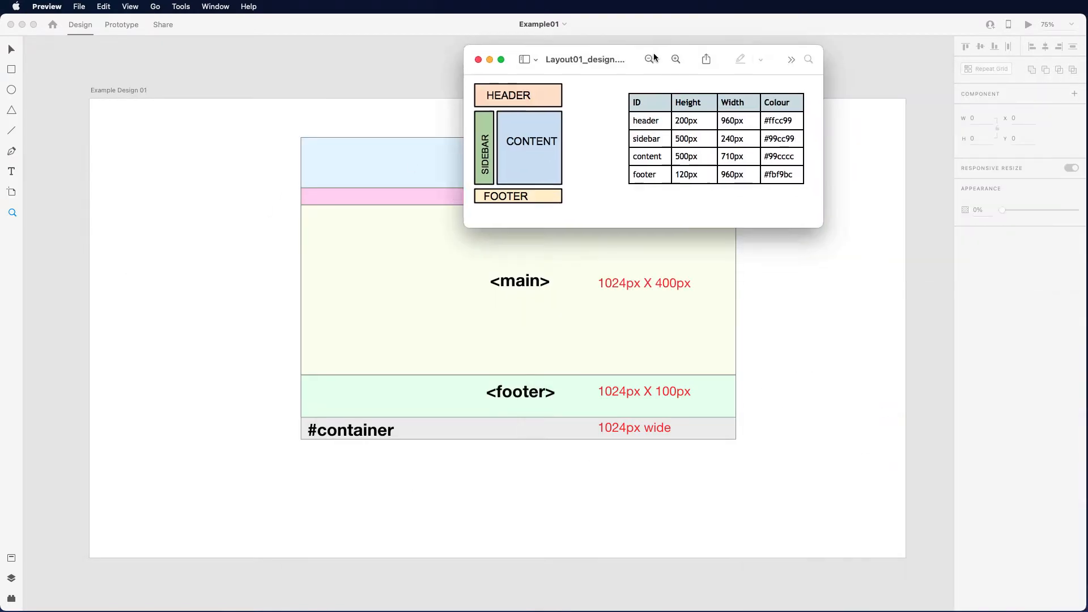
left_click_drag(654, 57, 319, 52)
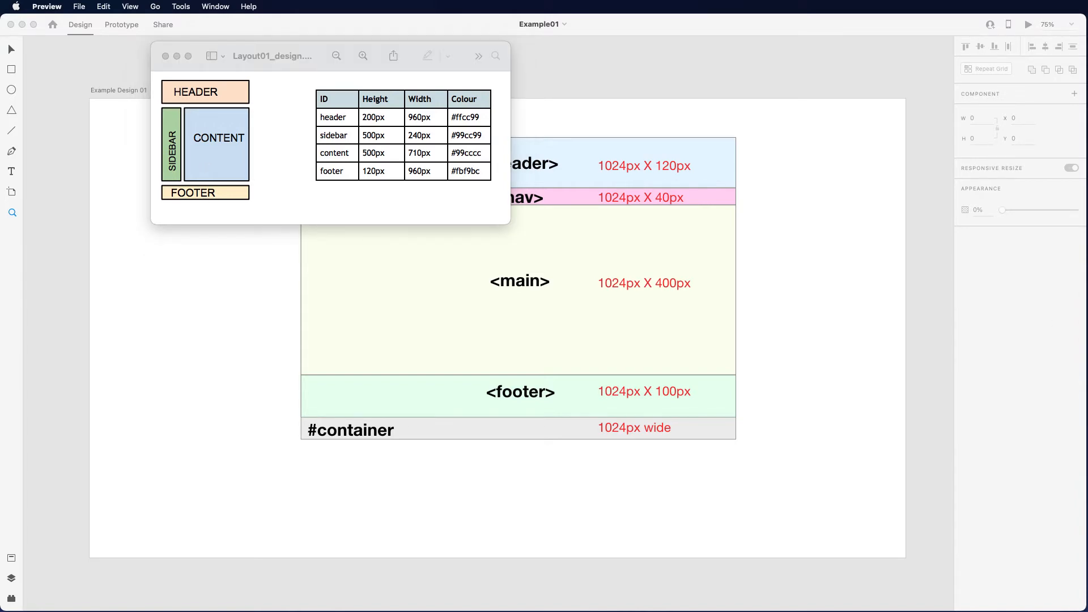
left_click_drag(1085, 295, 429, 250)
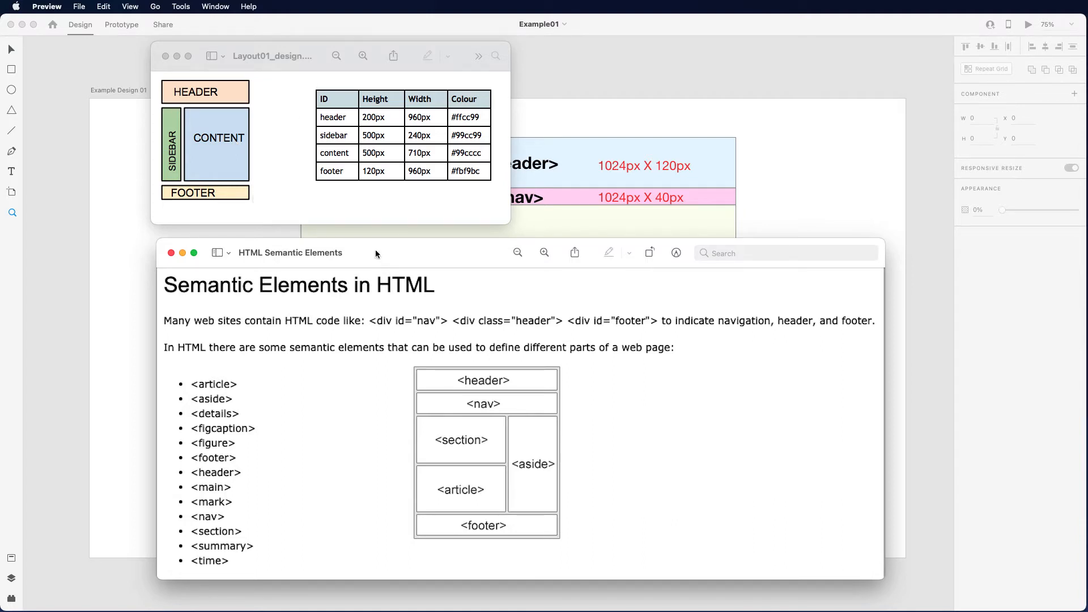
key("super+w")
key("super+w")
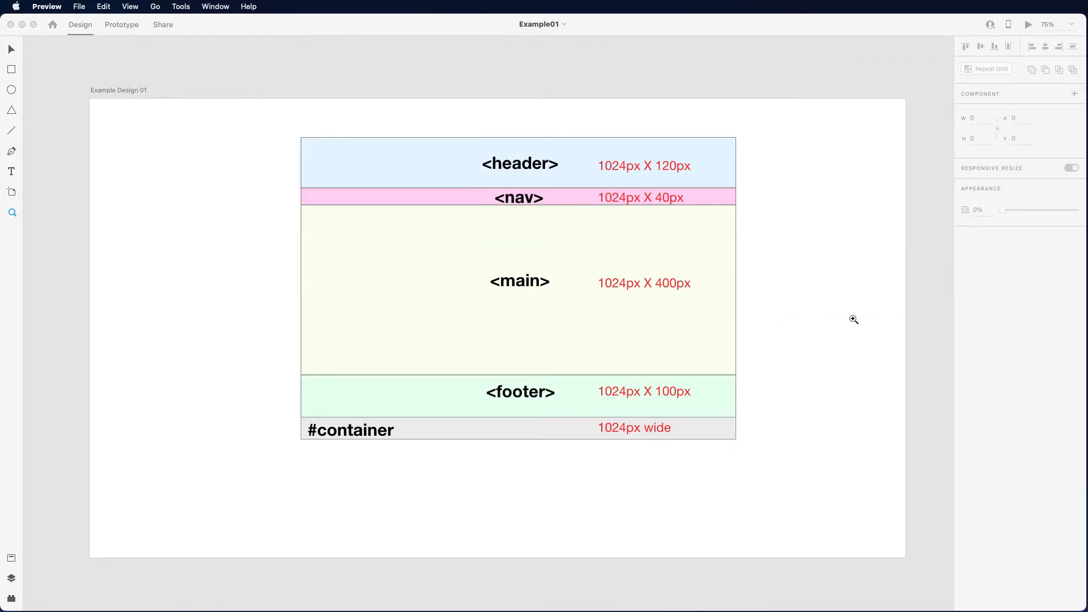
- Add a Web 1920 artboard and draw a rectangle about 1005 × 609 px in its middle
left_click(11, 192)
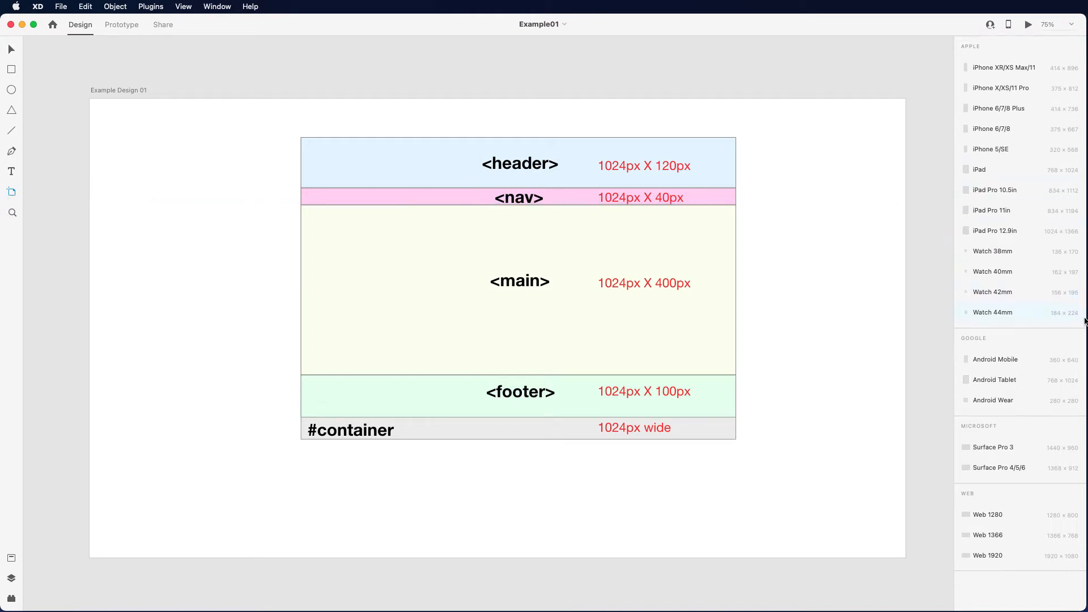
left_click(979, 556)
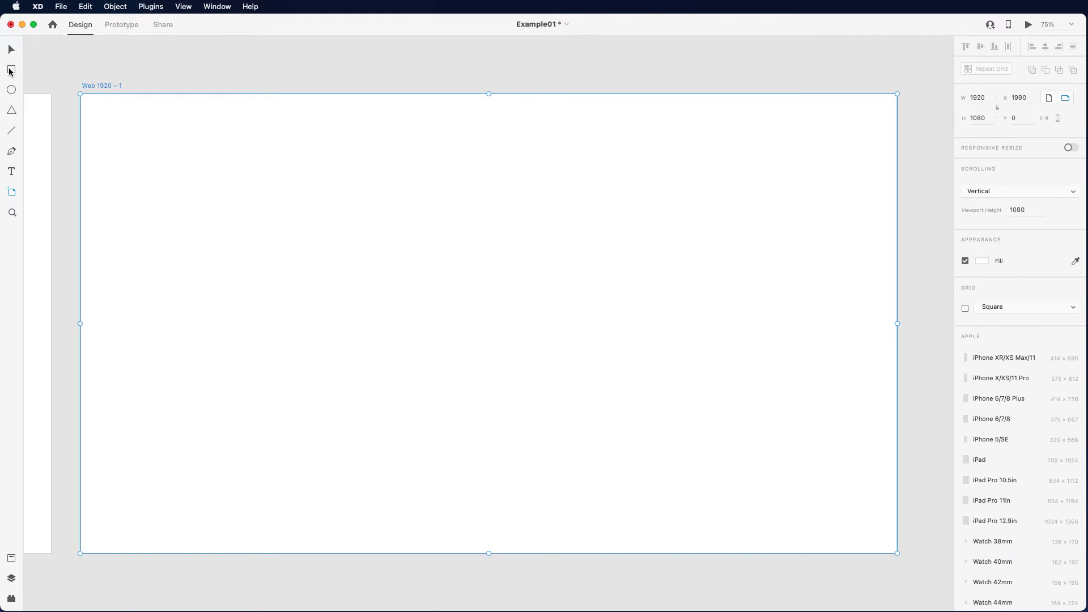
left_click(11, 70)
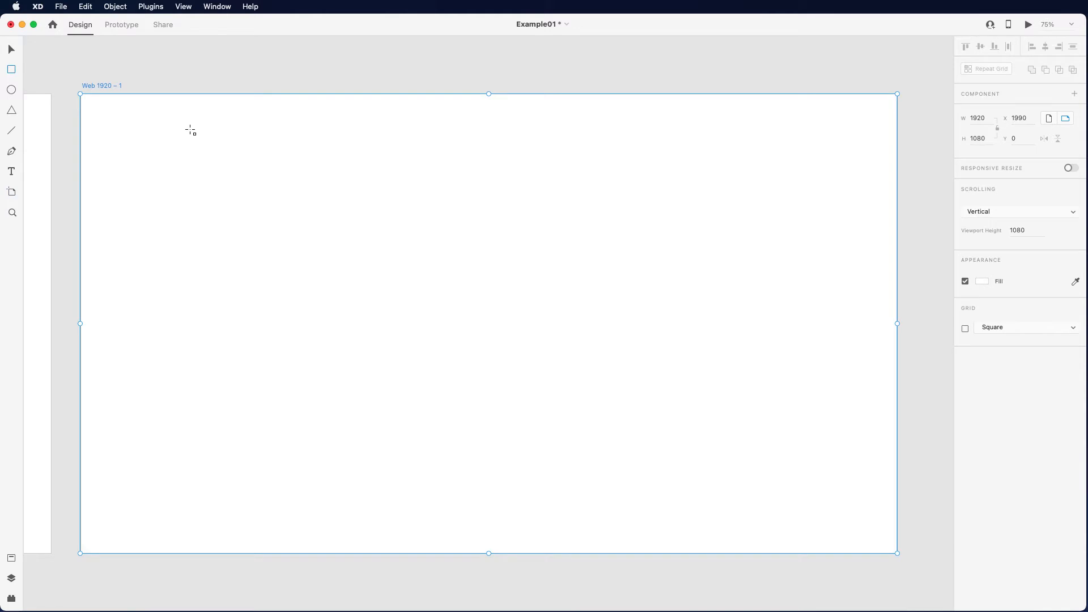
mouse_move(282, 153)
left_mouse_down()
mouse_move(371, 230)
mouse_move(521, 408)
mouse_move(595, 450)
mouse_move(637, 418)
mouse_move(673, 424)
mouse_move(709, 412)
left_mouse_up()
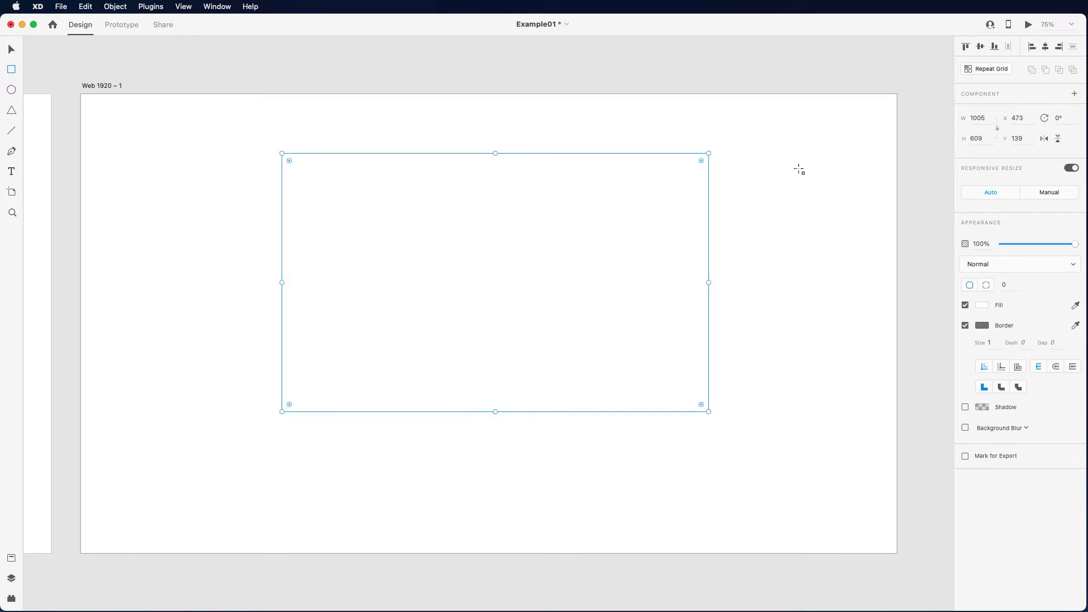
- Set the rectangle's width to 1024 and its height to 800
left_click(987, 115)
type("1024")
left_click(984, 138)
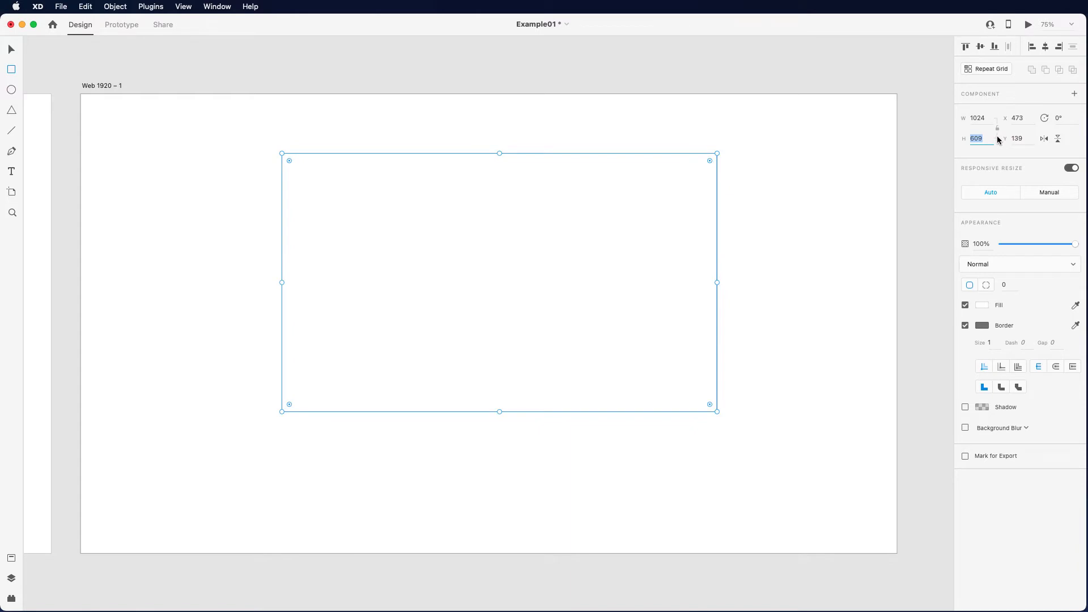
type("800")
key("Return")
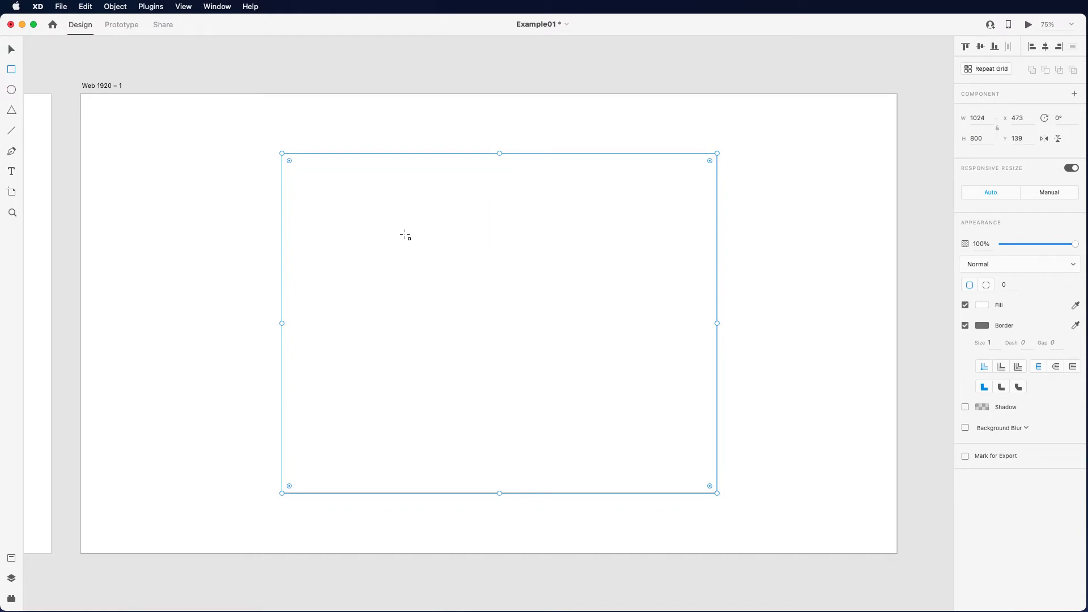
- Compare with the example design and fill the 1024 × 800 rectangle with light grey #F4F4F4
scroll(254, 184, "left", 15)
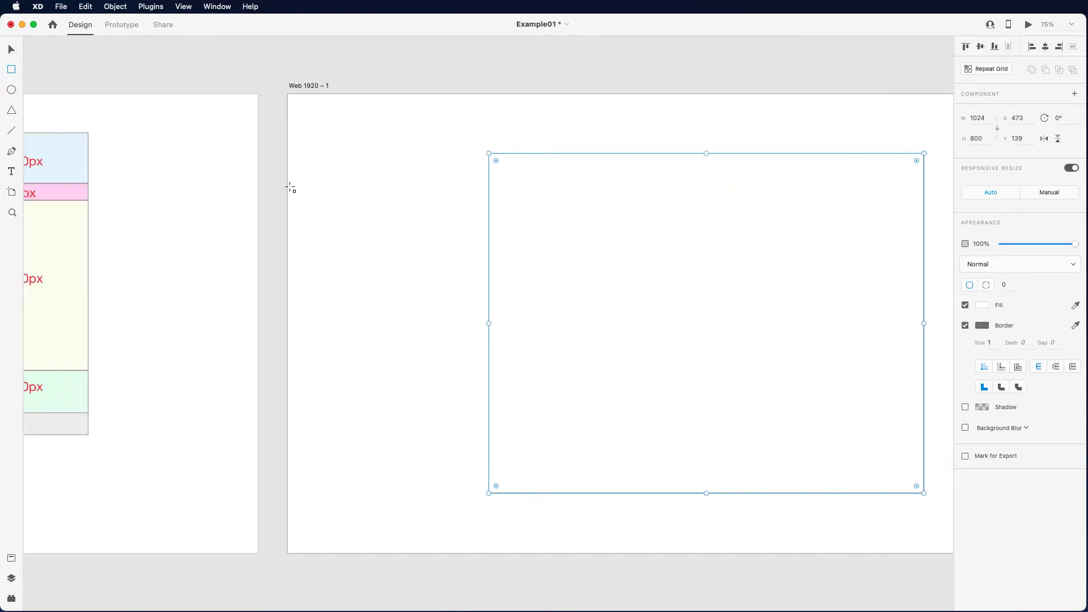
scroll(207, 181, "left", 2)
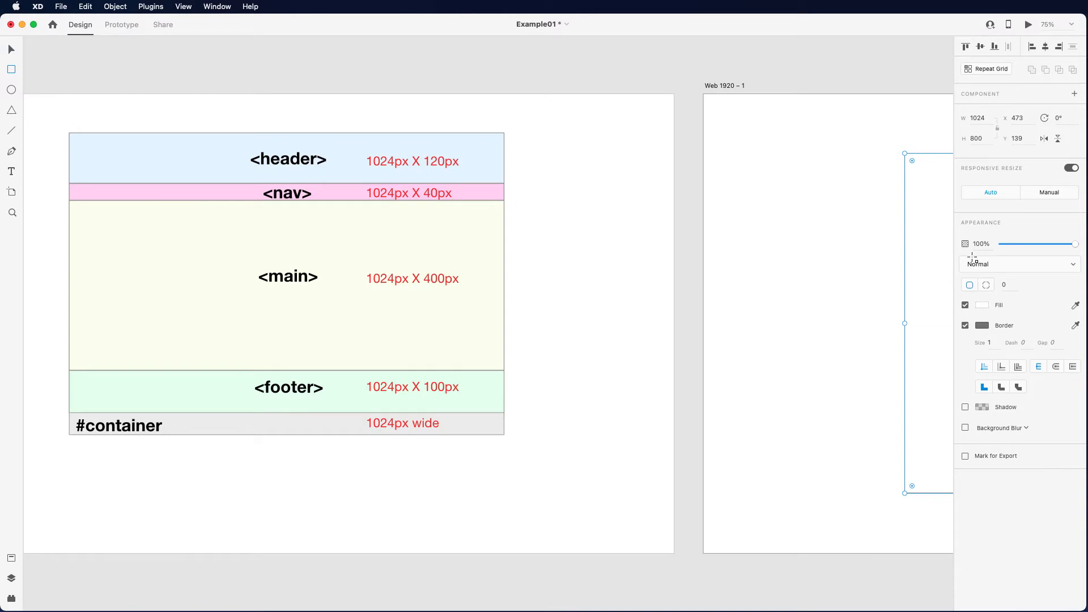
scroll(844, 255, "right", 2)
scroll(845, 255, "right", 15)
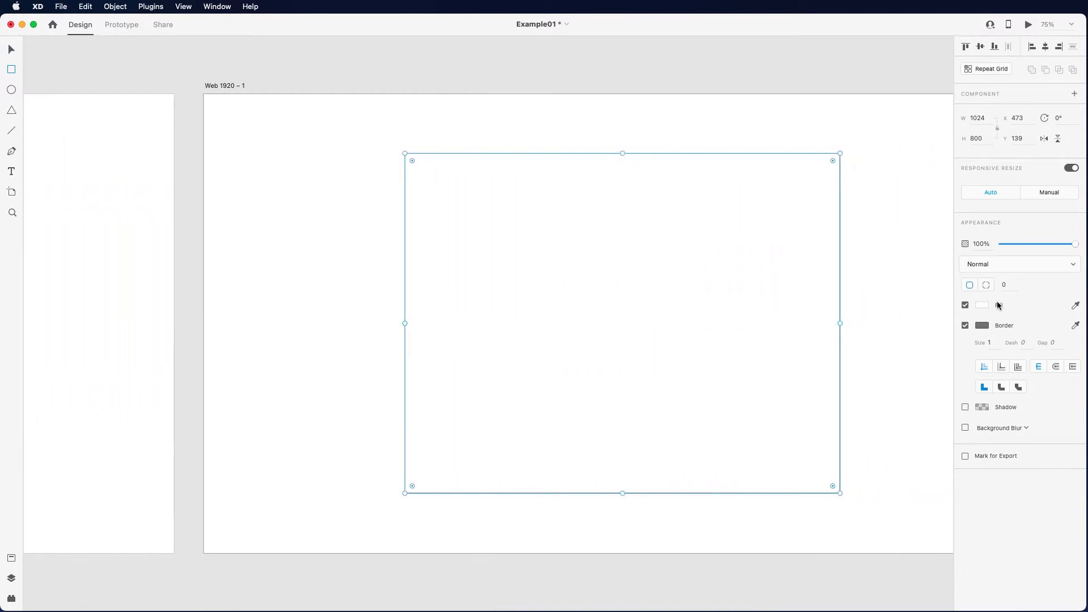
left_click(986, 308)
left_click_drag(854, 292, 841, 249)
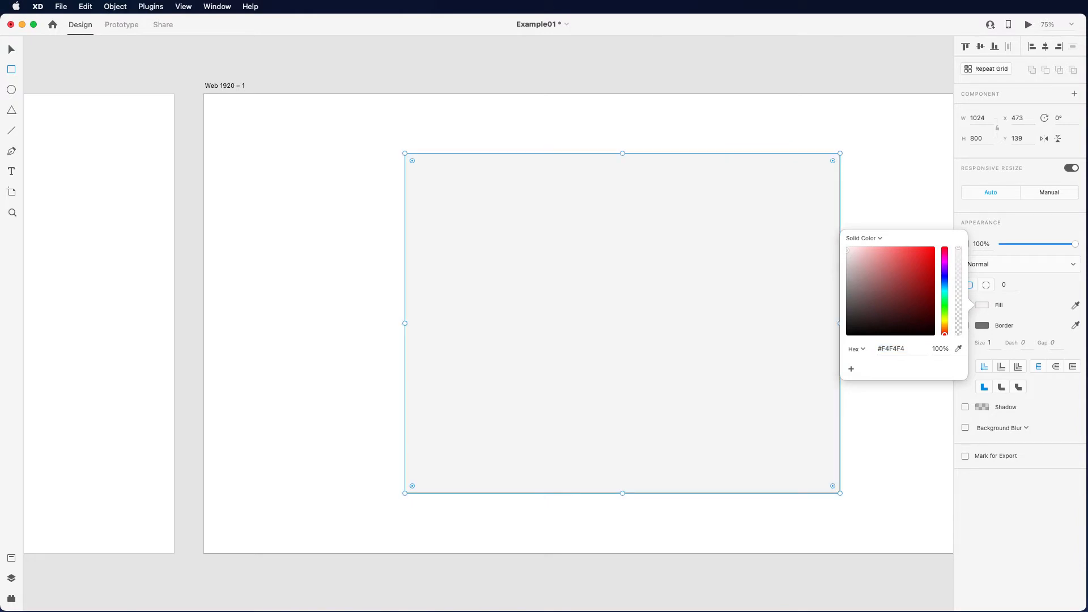
left_click(895, 408)
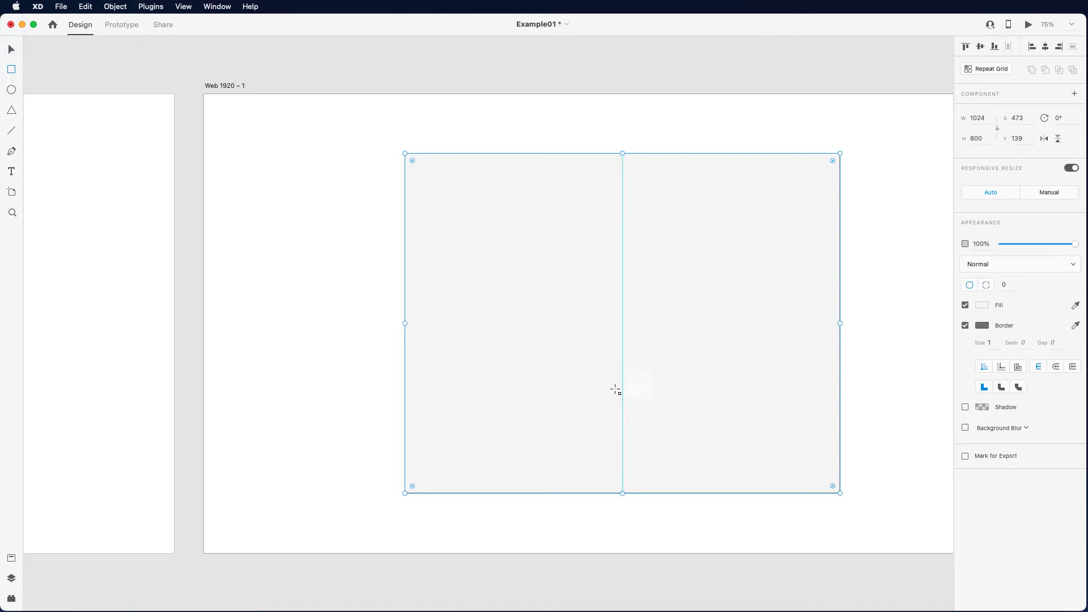
- Add the text label "#container" inside the grey rectangle near its lower-left corner
scroll(521, 388, "right", 3)
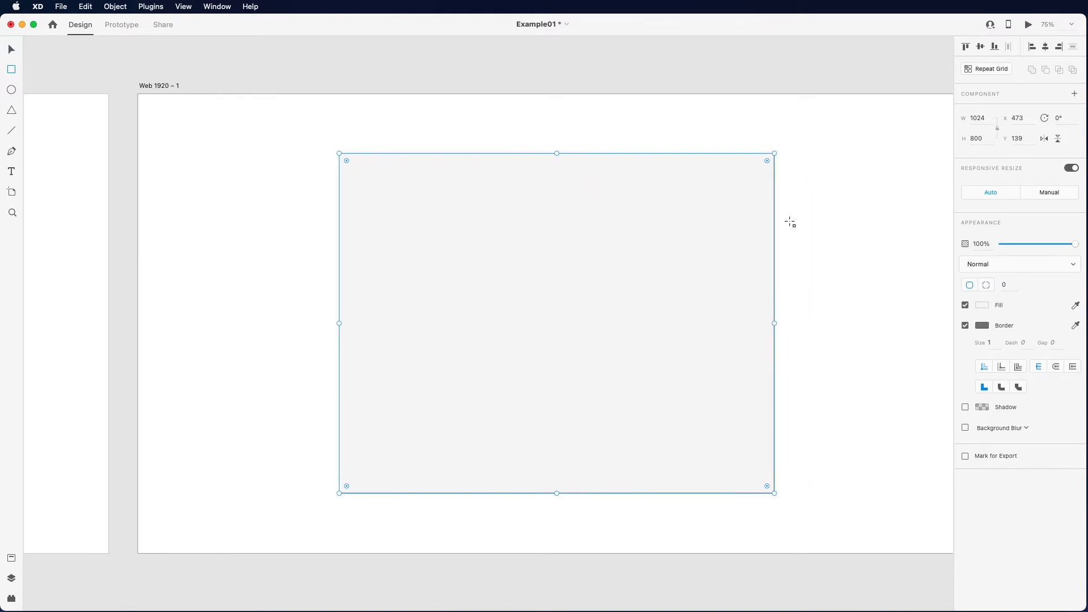
scroll(101, 367, "down", 1)
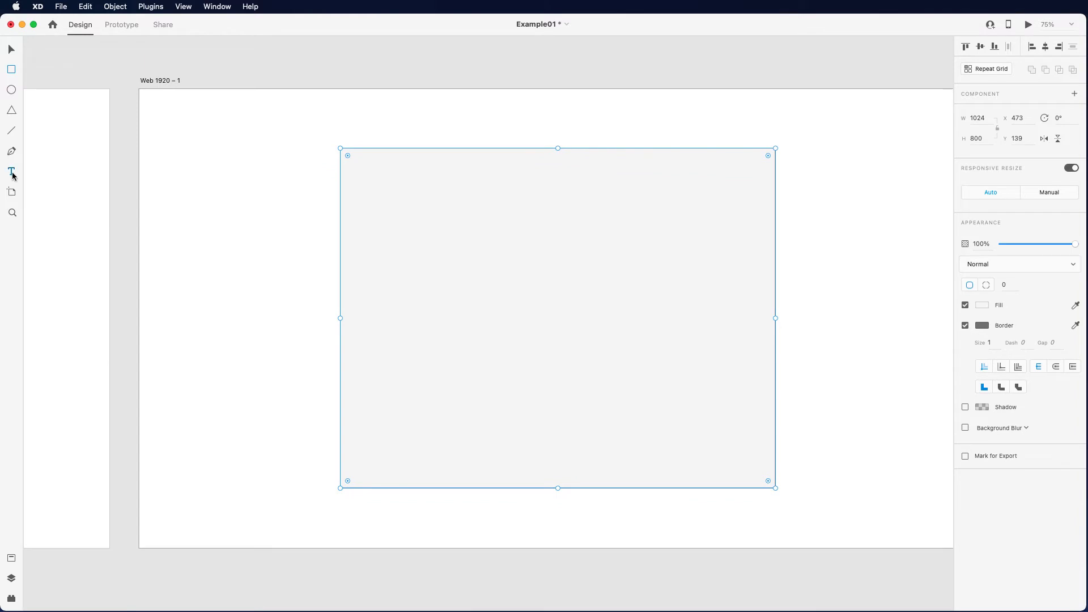
left_click(12, 172)
left_click(368, 470)
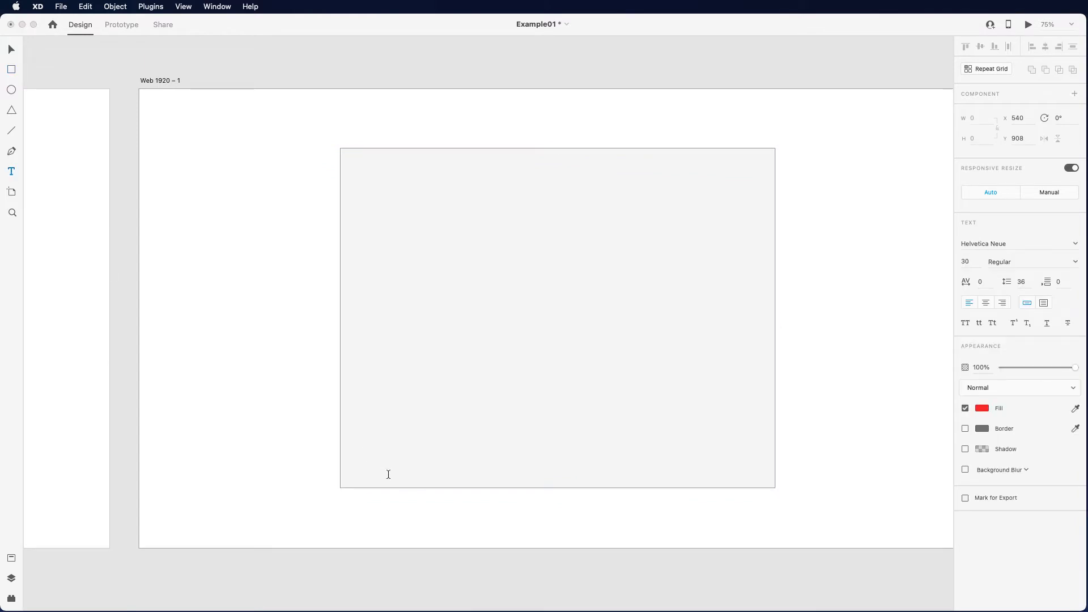
type("#container")
left_click(447, 471)
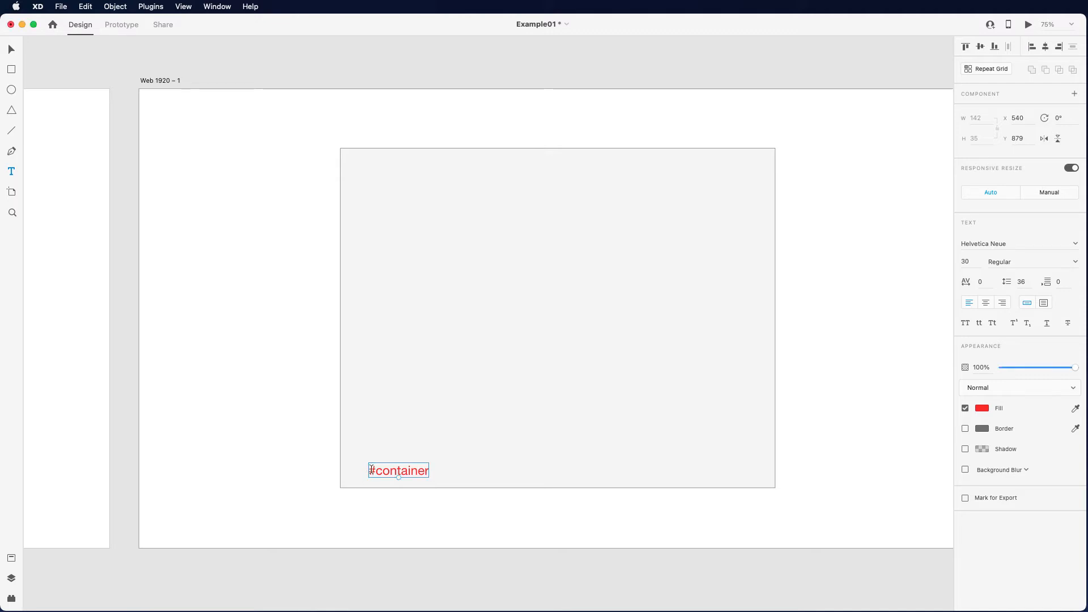
- Change the fill colour of the "#container" text to black #000000
left_click_drag(370, 469, 429, 471)
left_click(983, 408)
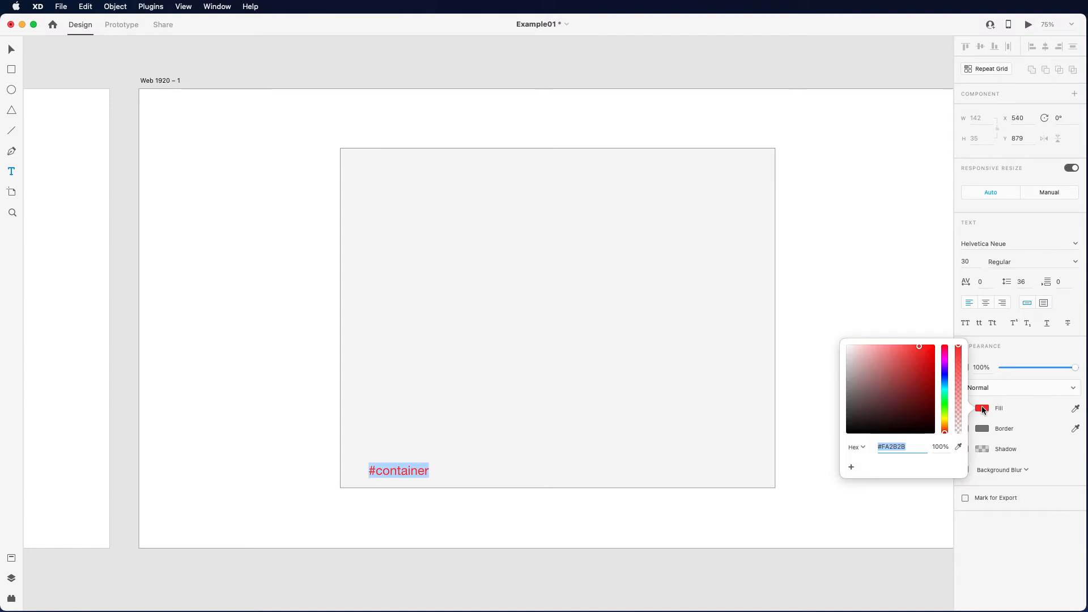
left_click_drag(848, 432, 842, 435)
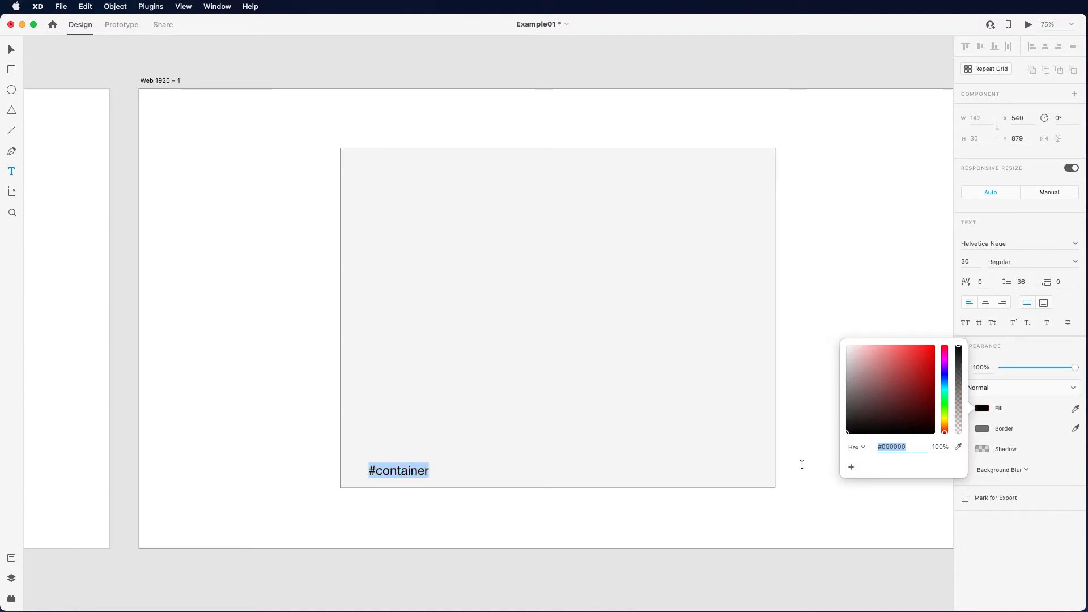
left_click(795, 465)
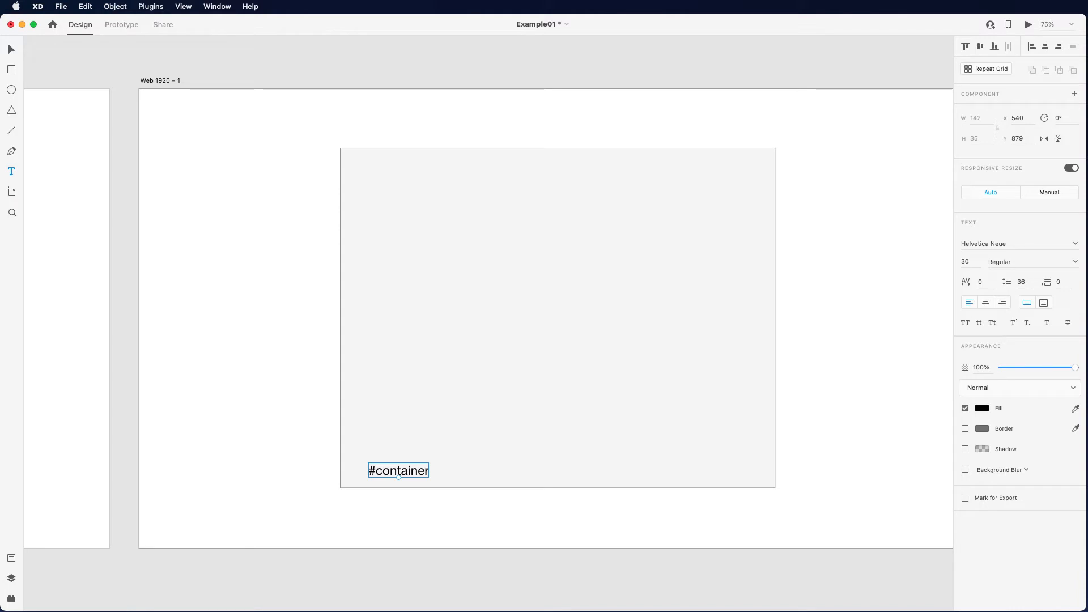
- Consult the Layout01_design reference and draw a 1024 × 200 px header rectangle across the top of the container
key("super+Tab")
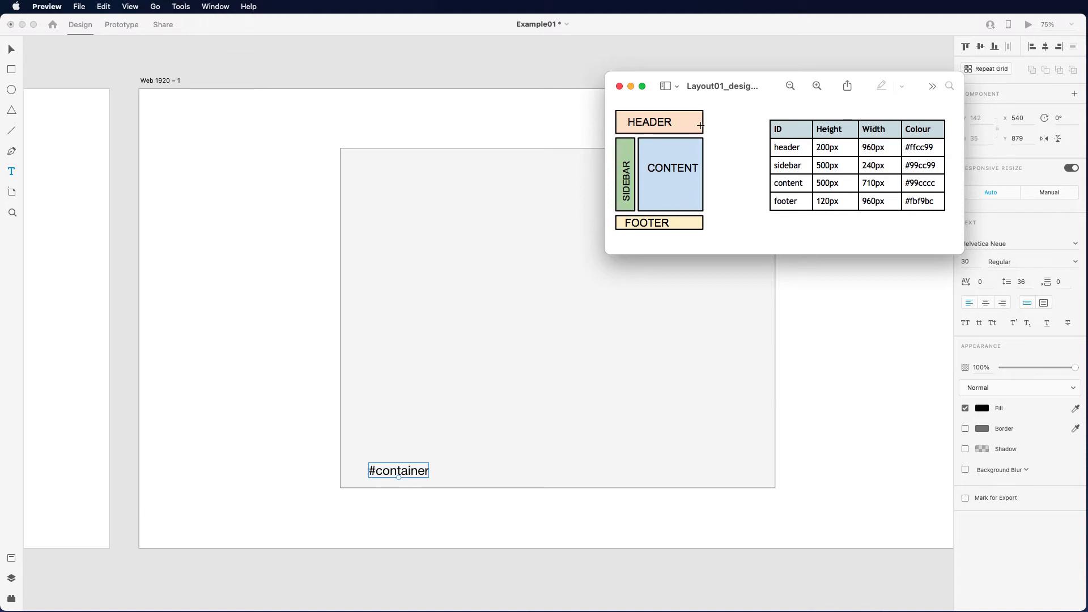
left_click_drag(734, 81, 1087, 85)
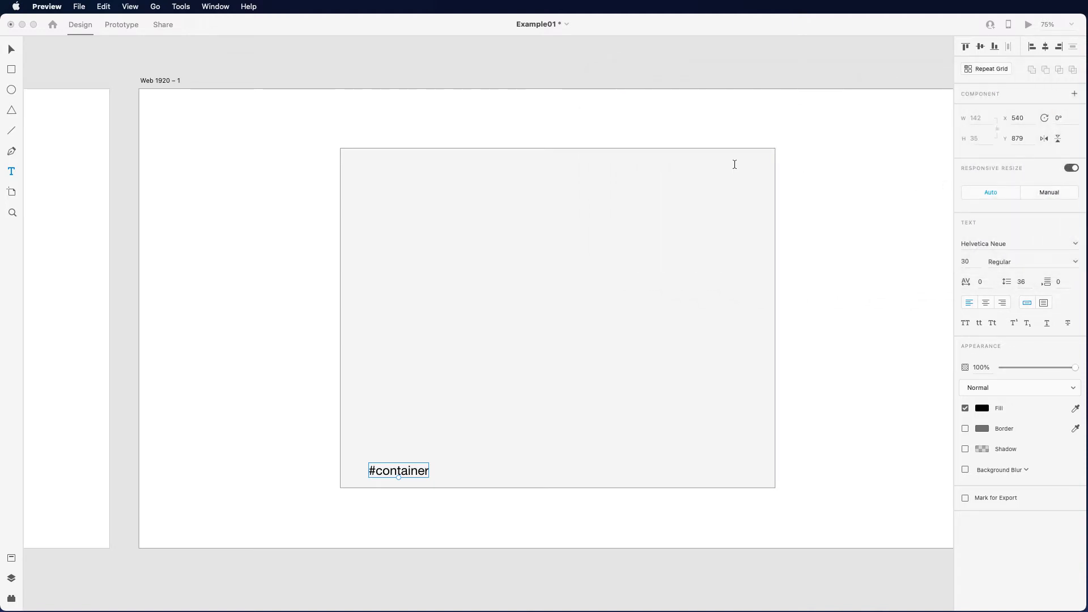
left_click(12, 69)
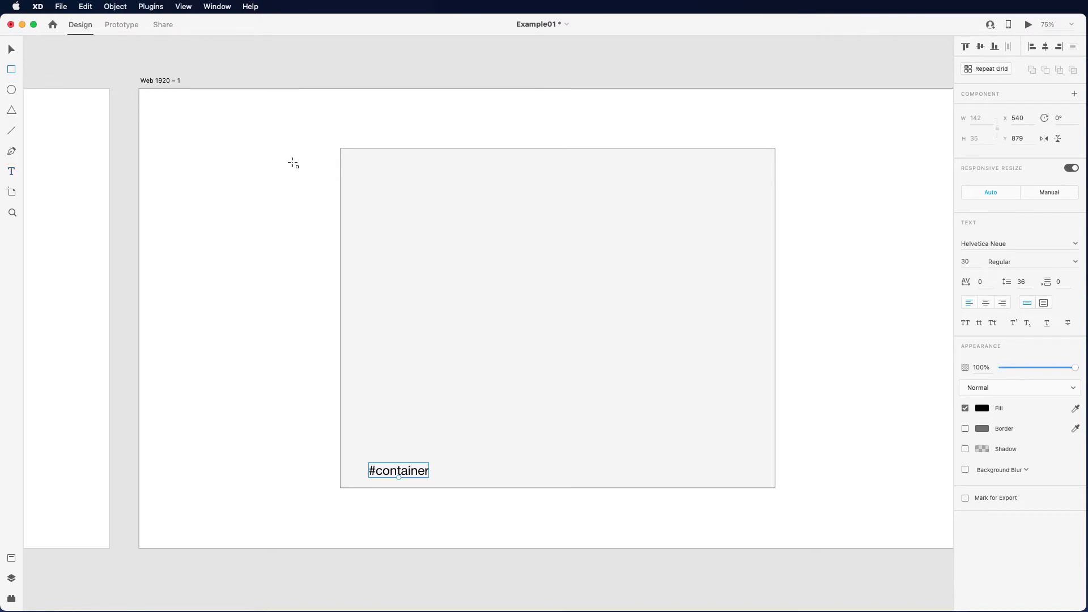
mouse_move(340, 148)
left_mouse_down()
mouse_move(731, 218)
mouse_move(785, 215)
mouse_move(774, 215)
left_mouse_up()
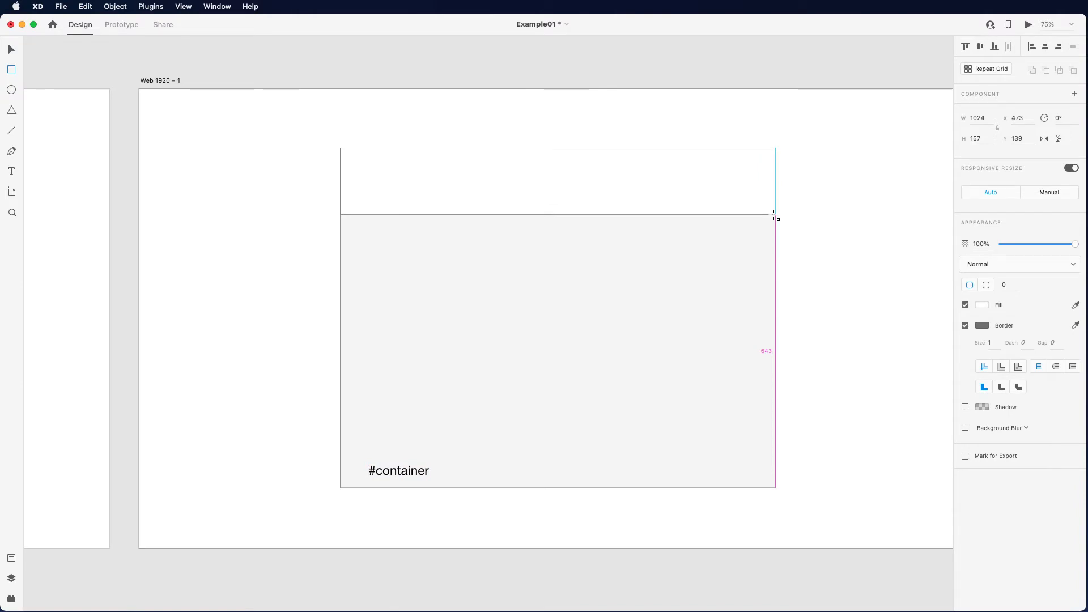
left_click_drag(775, 215, 775, 233)
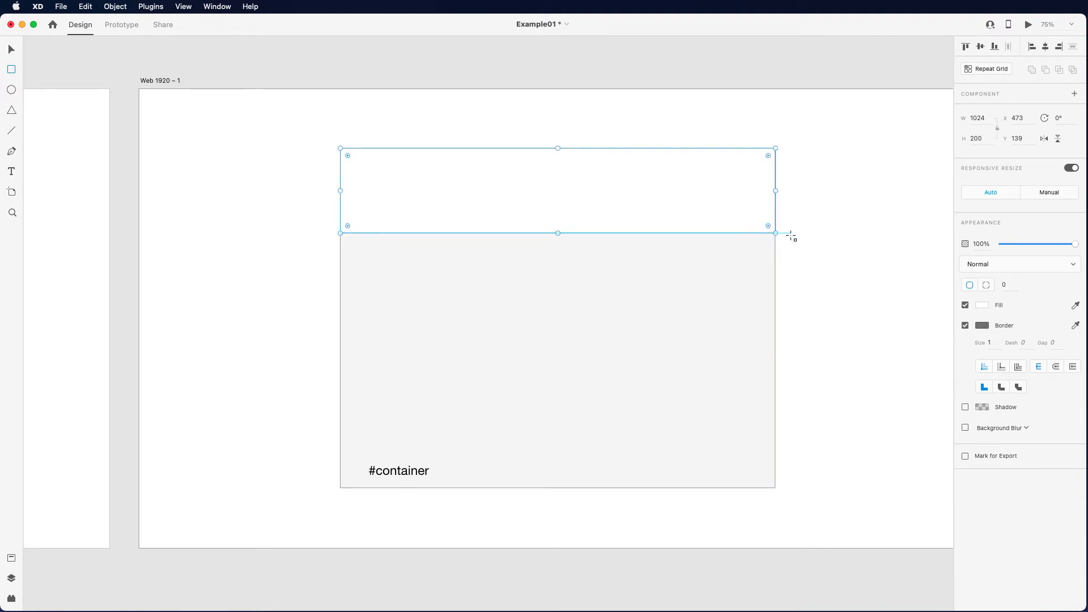
- Fill the header rectangle with a pale yellow-green colour
left_click(983, 305)
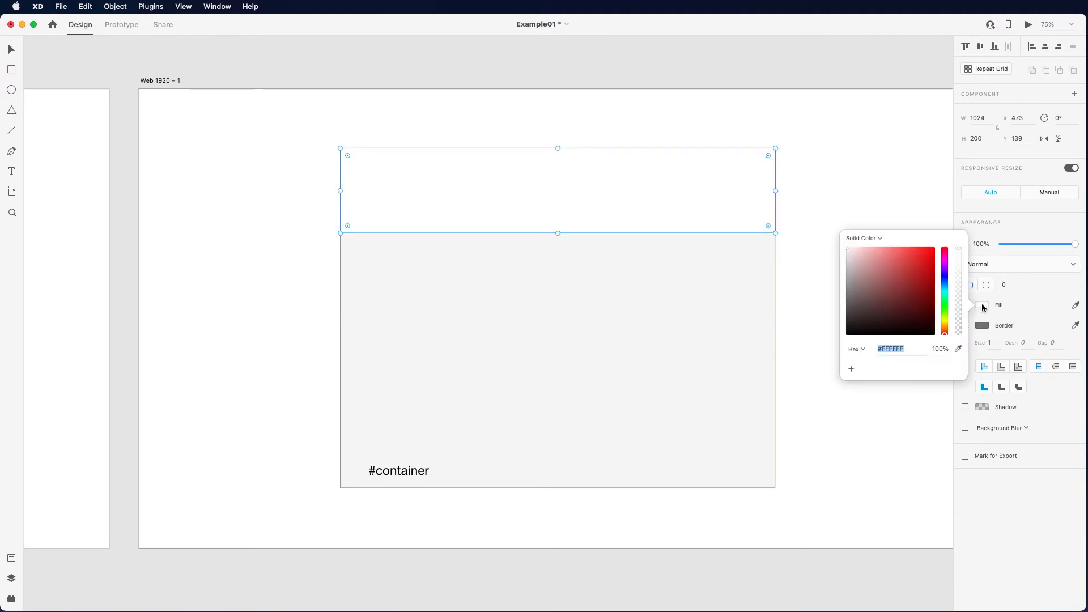
left_click_drag(944, 295, 944, 315)
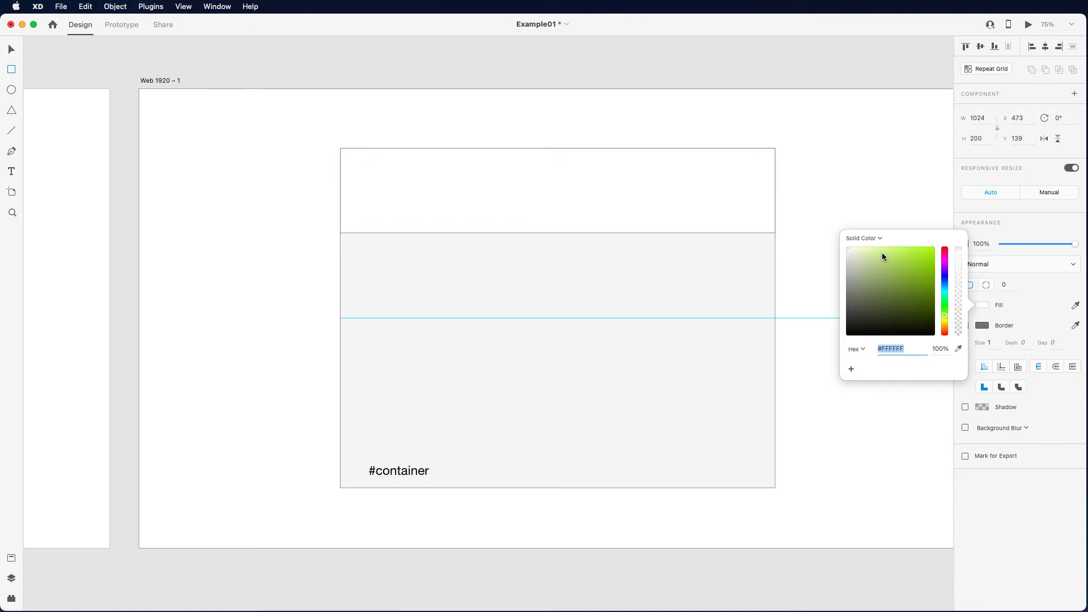
left_click_drag(909, 257, 855, 244)
left_click(812, 293)
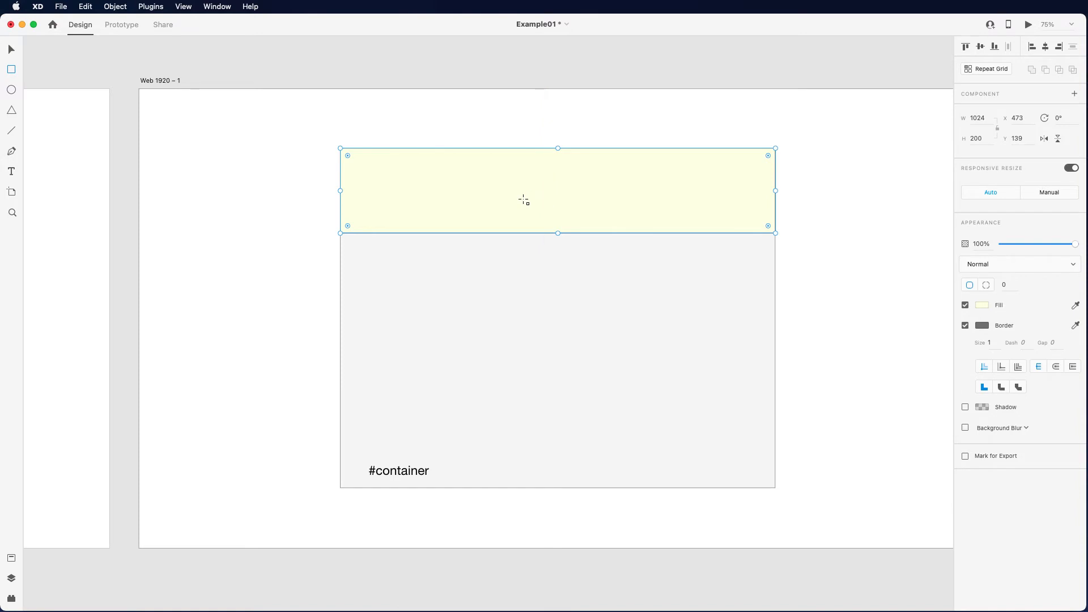
- Add the text label "<header>" in the middle of the header rectangle
left_click(11, 171)
left_click(526, 197)
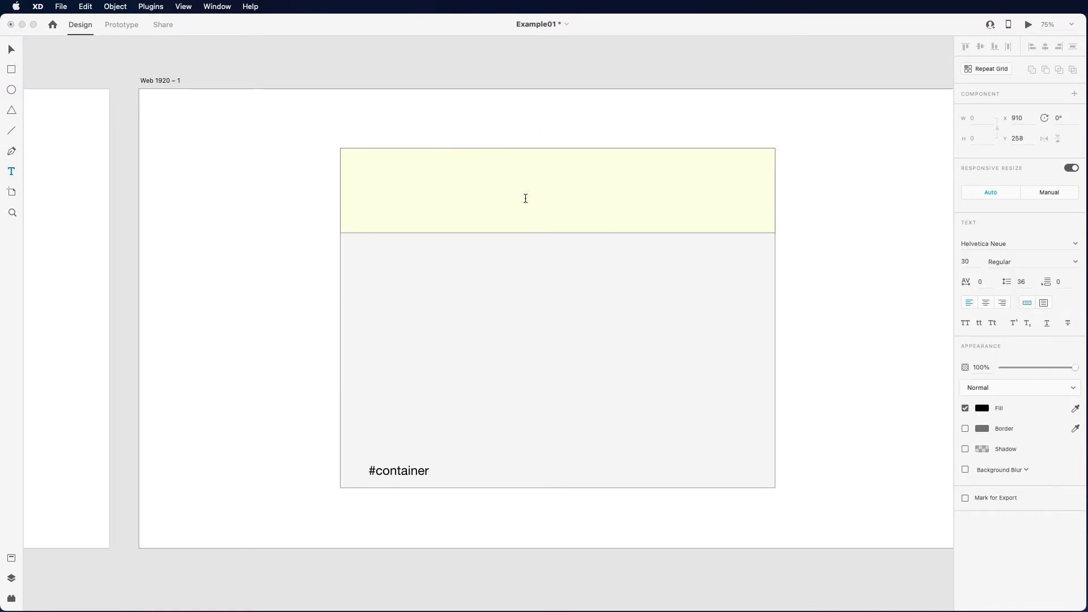
type("<")
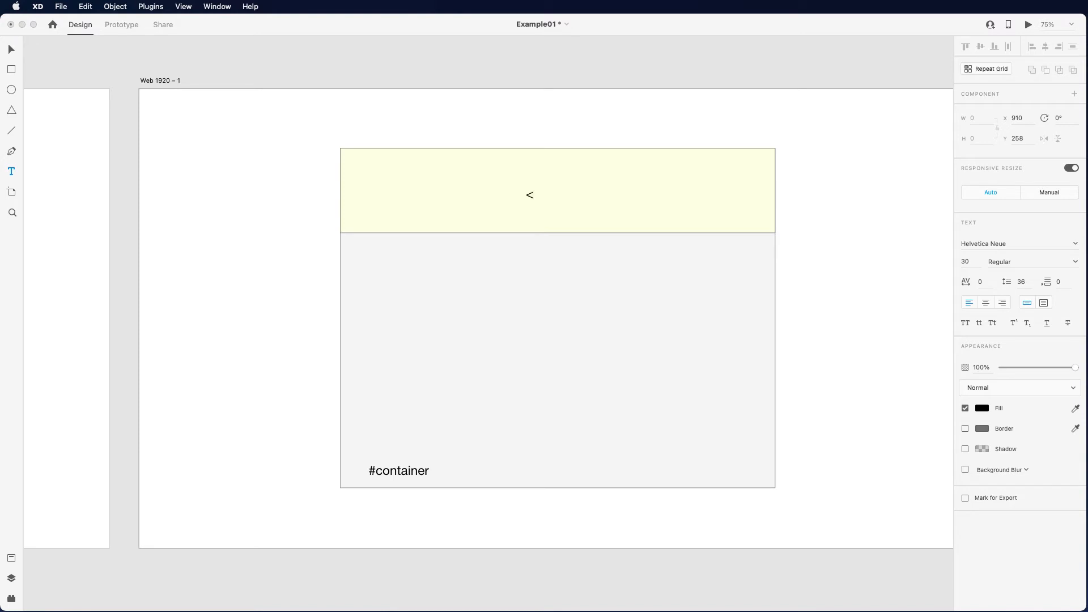
type("head")
type("er>")
- Draw a sidebar rectangle about 499 px high below the header along the container's left edge and set its width to 240
left_click(10, 69)
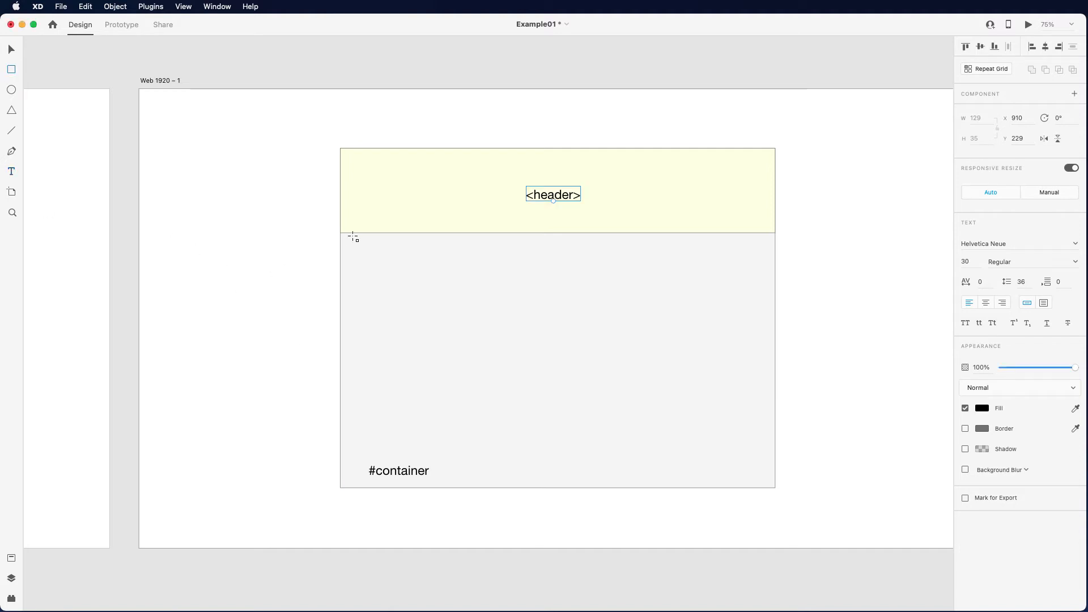
mouse_move(341, 233)
left_mouse_down()
mouse_move(411, 391)
mouse_move(416, 447)
mouse_move(441, 446)
left_mouse_up()
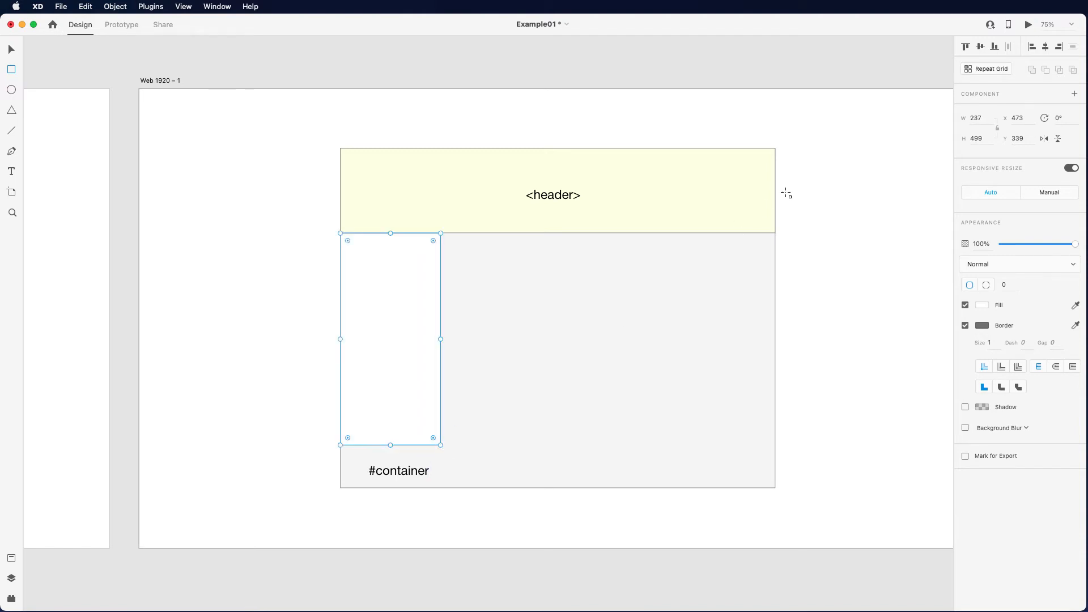
left_click(982, 117)
type("240")
key("Return")
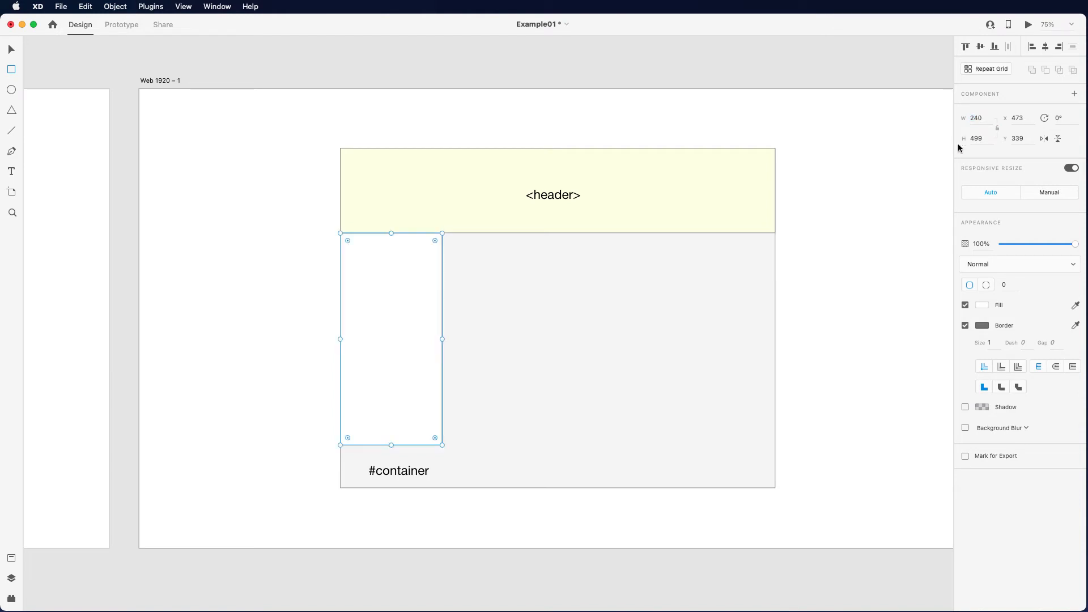
- Set the sidebar rectangle's height to 500
left_click(982, 139)
type("500")
key("Return")
key("Escape")
- Fill the sidebar rectangle with a pale green colour, about #D6FFD3
left_click(982, 305)
left_click(944, 307)
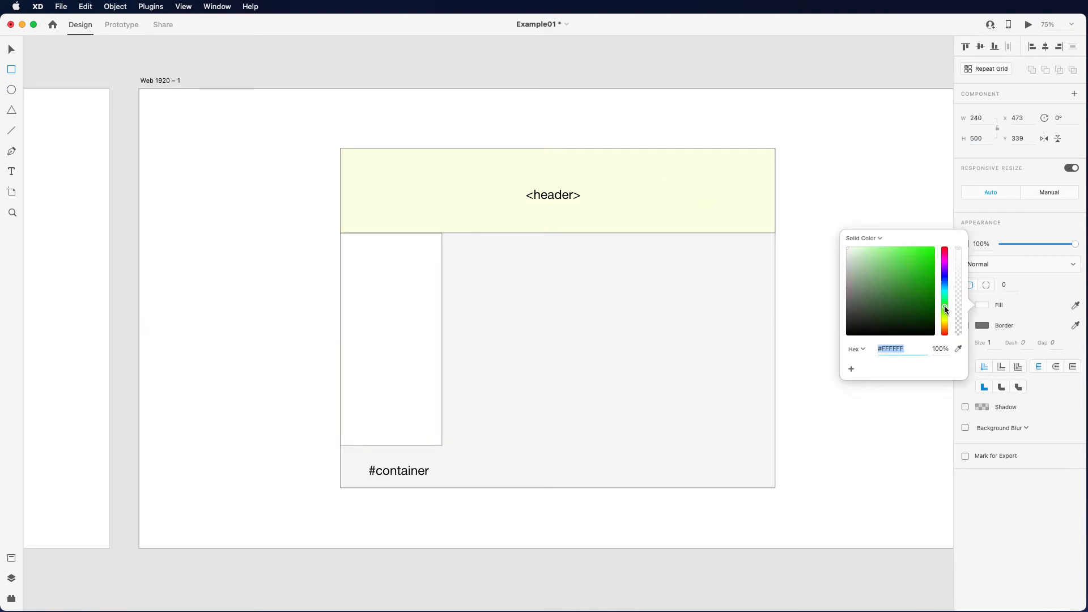
left_click(871, 252)
left_click_drag(869, 248, 861, 245)
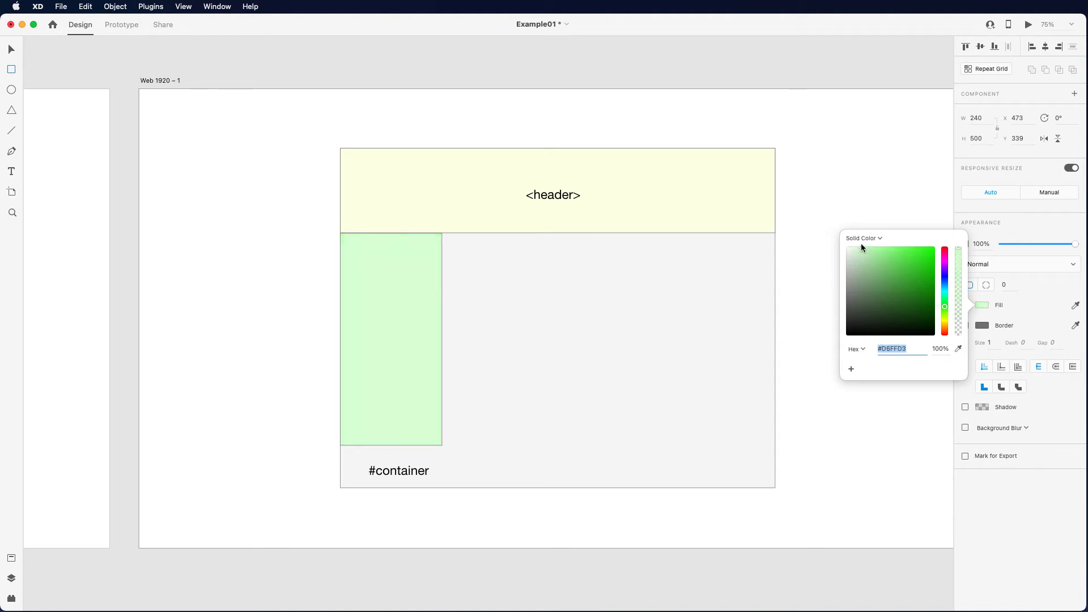
left_click(877, 434)
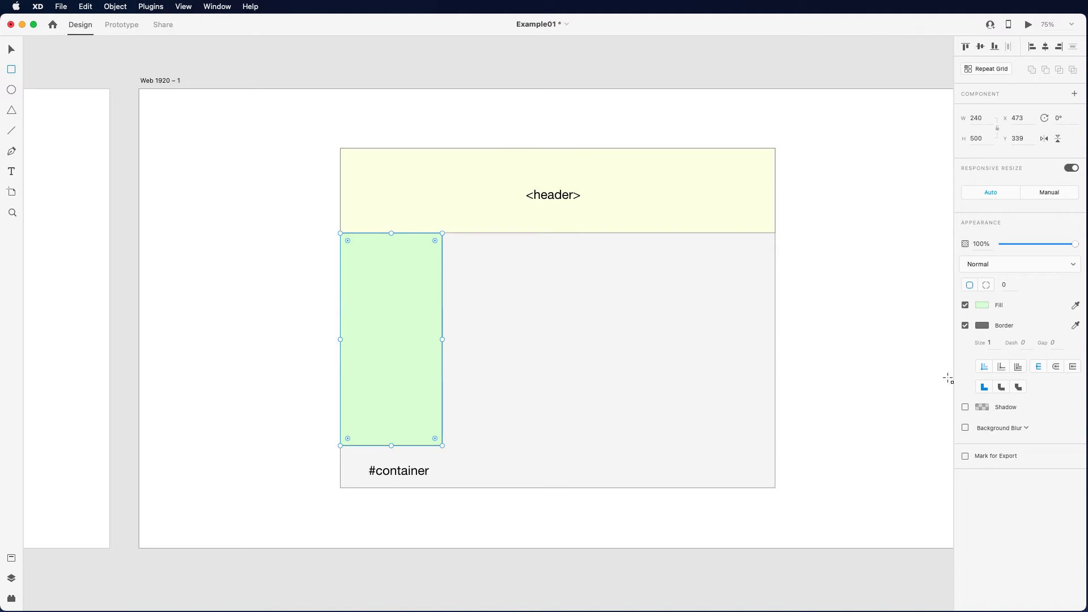
- Consult the HTML Semantic Elements reference and add the text label "<aside>" in the middle of the sidebar rectangle
left_click_drag(1087, 374, 590, 190)
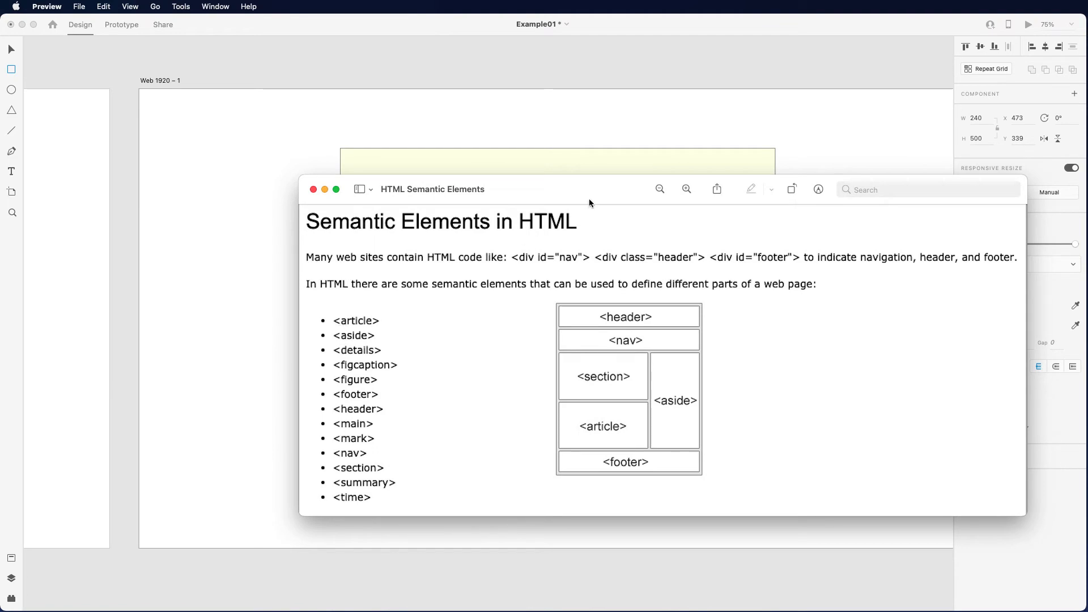
left_click_drag(589, 198, 1087, 238)
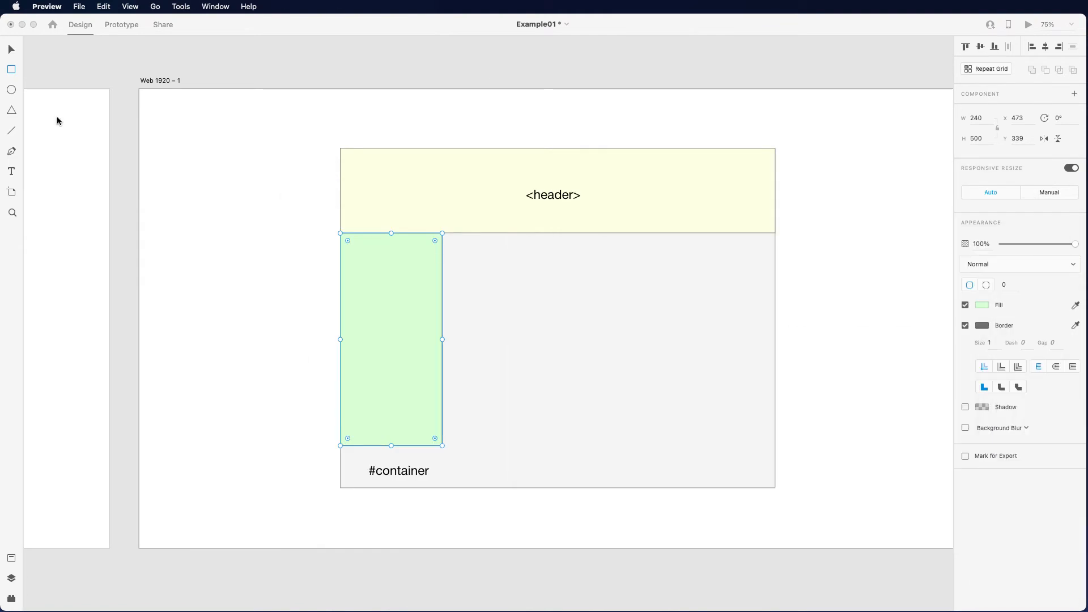
left_click(11, 171)
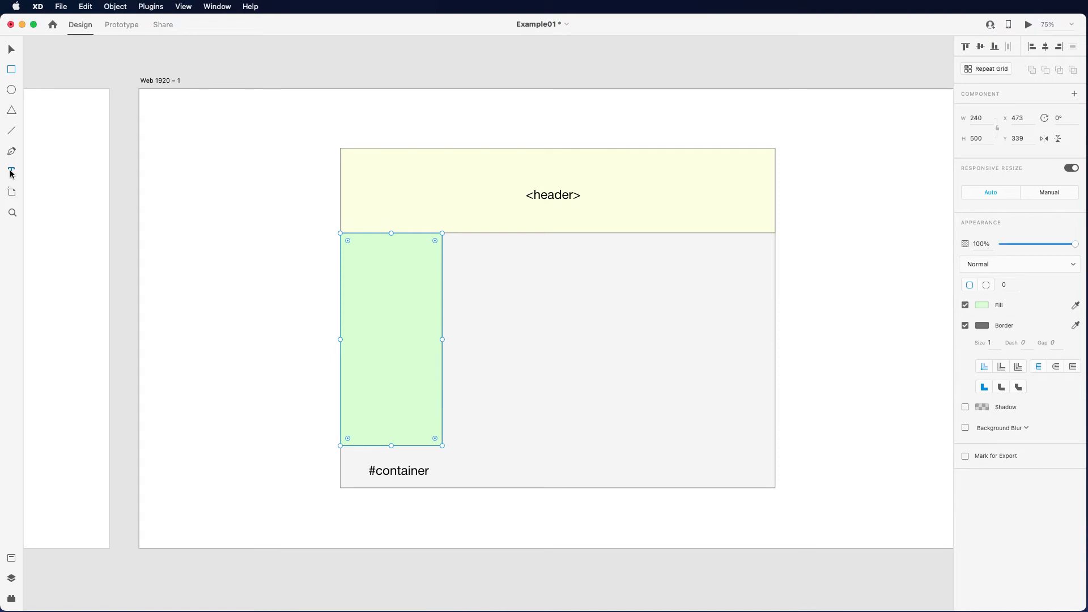
left_click(361, 320)
type("<aside")
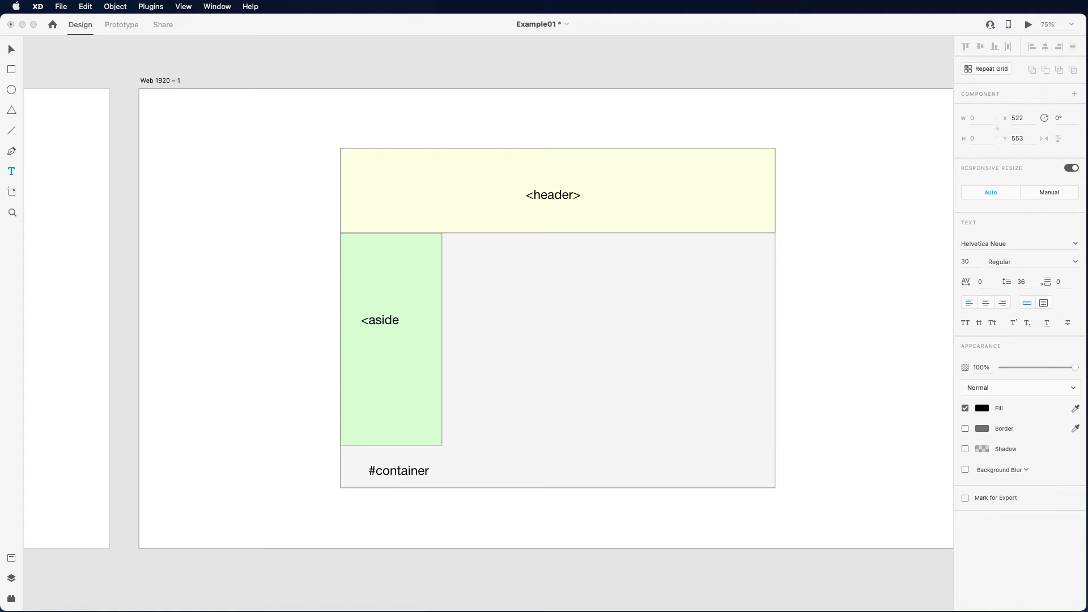
type(">")
- Draw a 784 × 500 px main content rectangle filling the space beside the sidebar, from the header down to the sidebar's lower edge
left_click(11, 69)
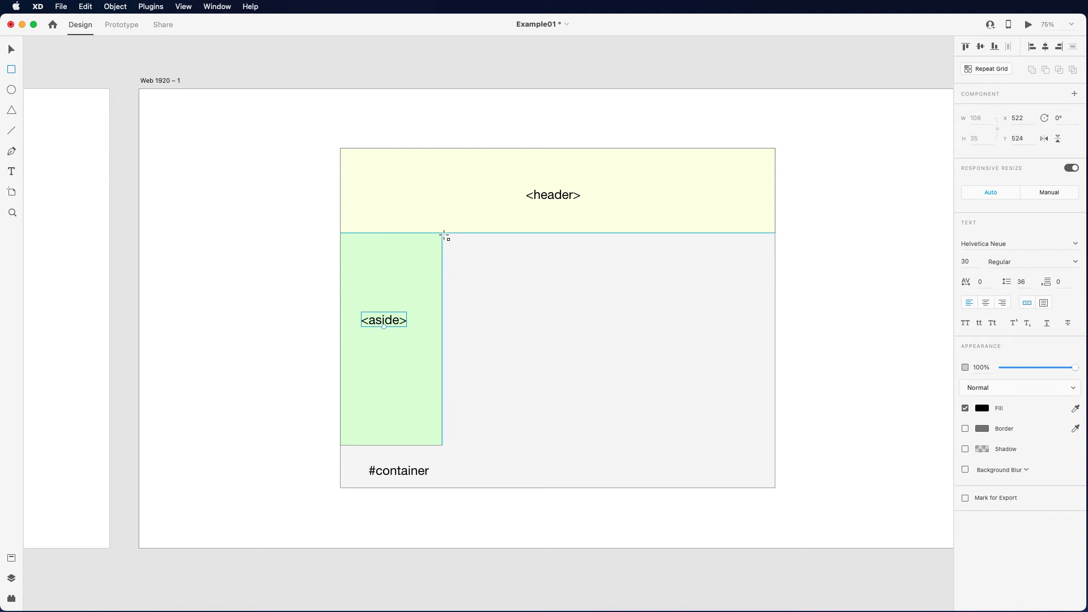
mouse_move(442, 233)
left_mouse_down()
mouse_move(558, 310)
mouse_move(698, 434)
mouse_move(774, 447)
left_mouse_up()
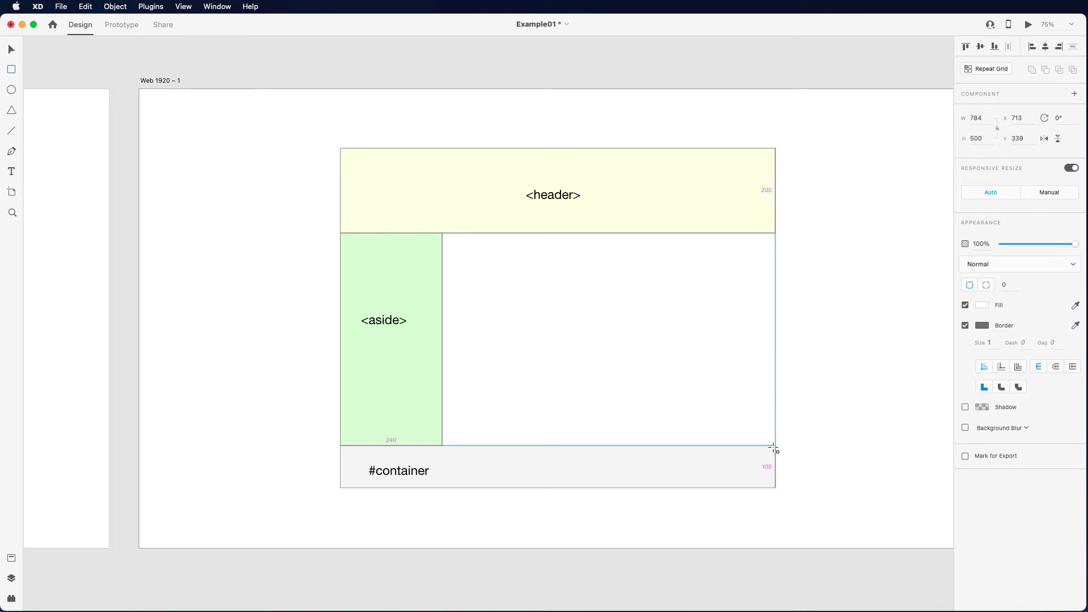
left_click_drag(774, 448, 775, 448)
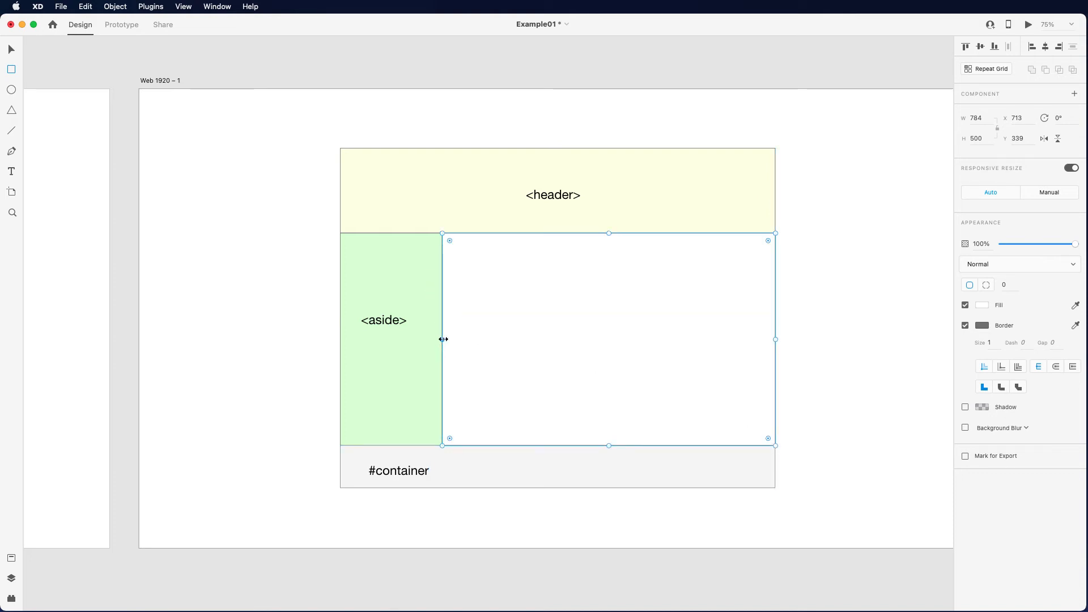
- Try insetting the main rectangle's edges from the sidebar, header and container edge, and restore its 784 × 500 size
left_click_drag(443, 339, 451, 340)
left_click_drag(612, 233, 612, 238)
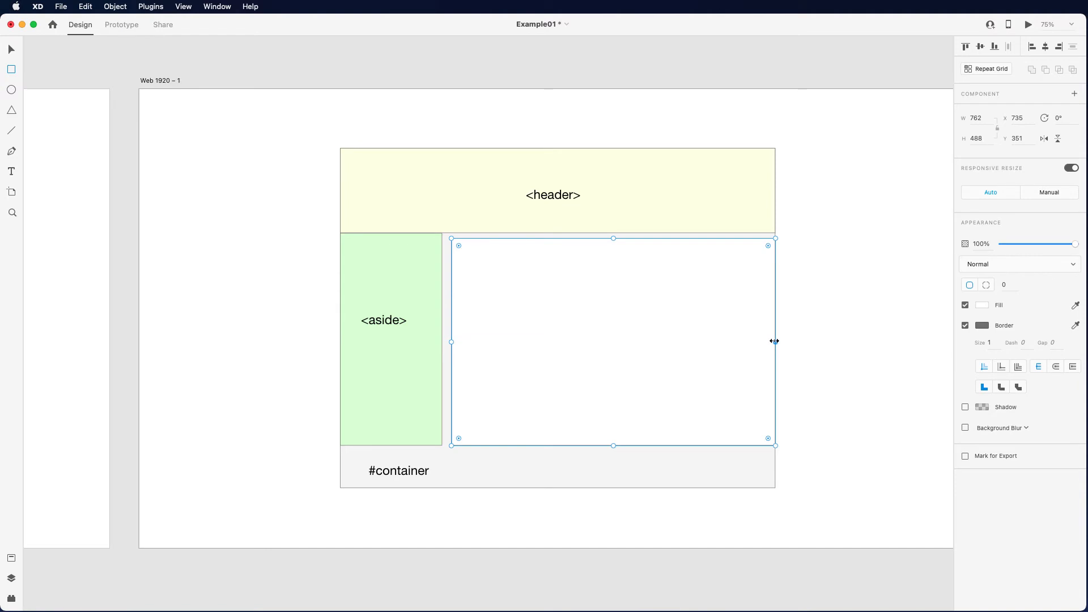
left_click_drag(774, 341, 769, 341)
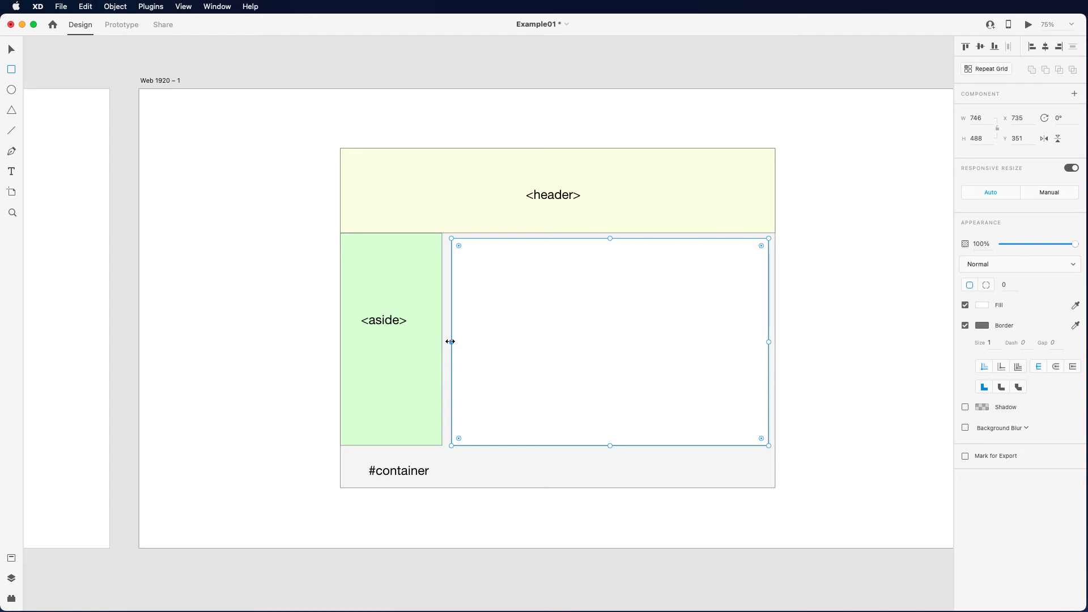
left_click_drag(449, 342, 443, 341)
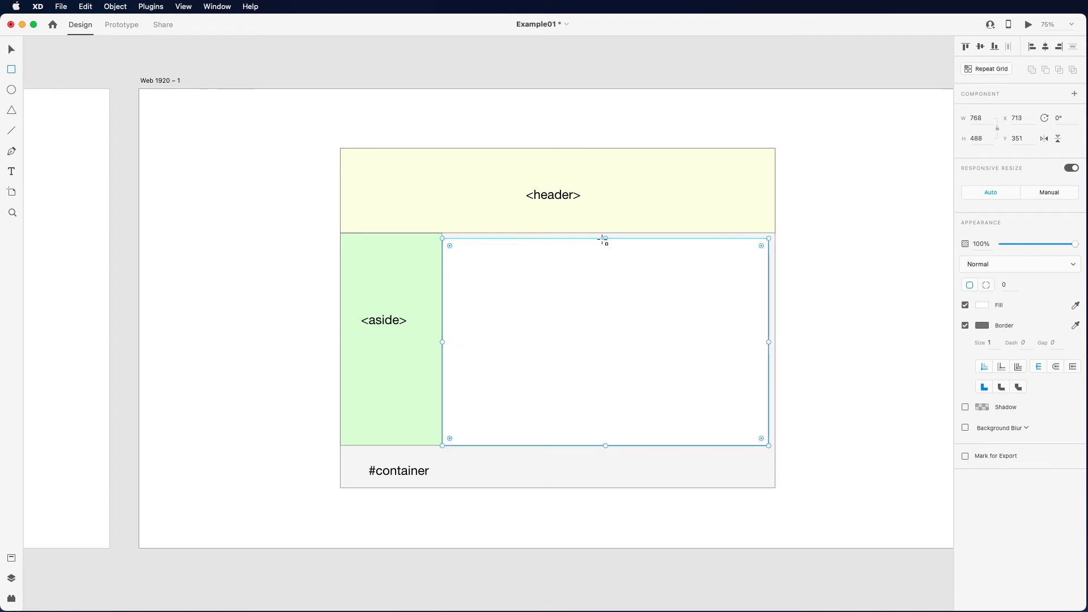
left_click_drag(605, 238, 604, 233)
left_click_drag(770, 338, 776, 340)
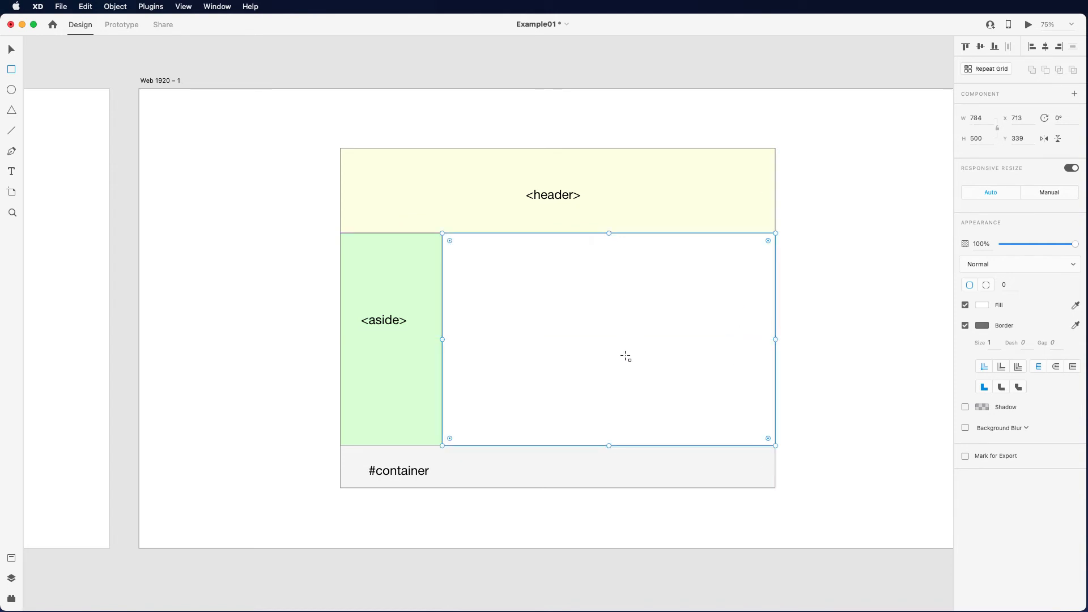
- Fill the main content rectangle with a pale blue colour
left_click(982, 305)
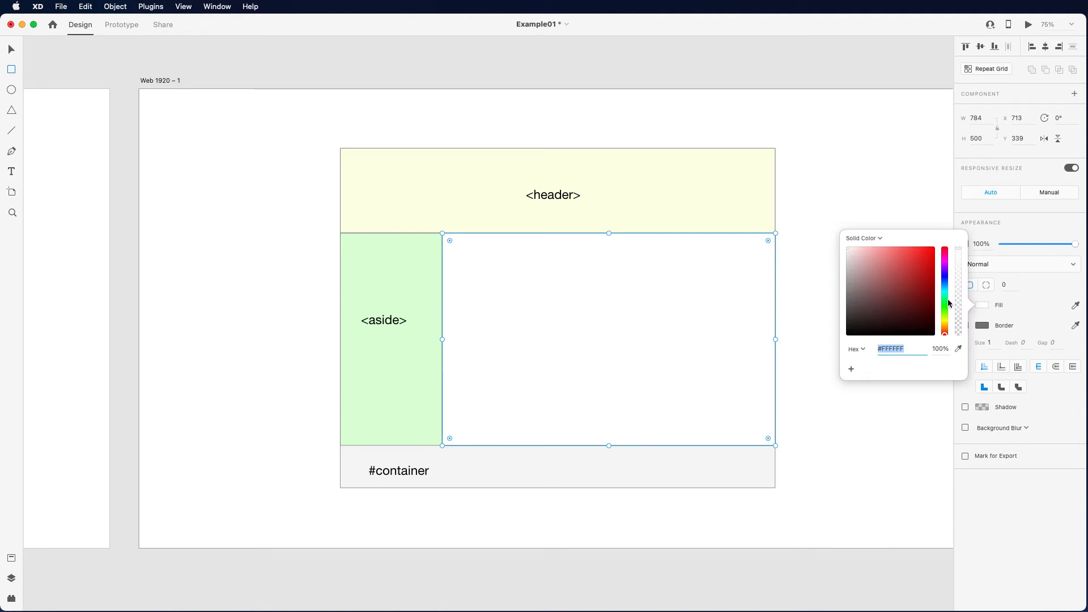
left_click(944, 285)
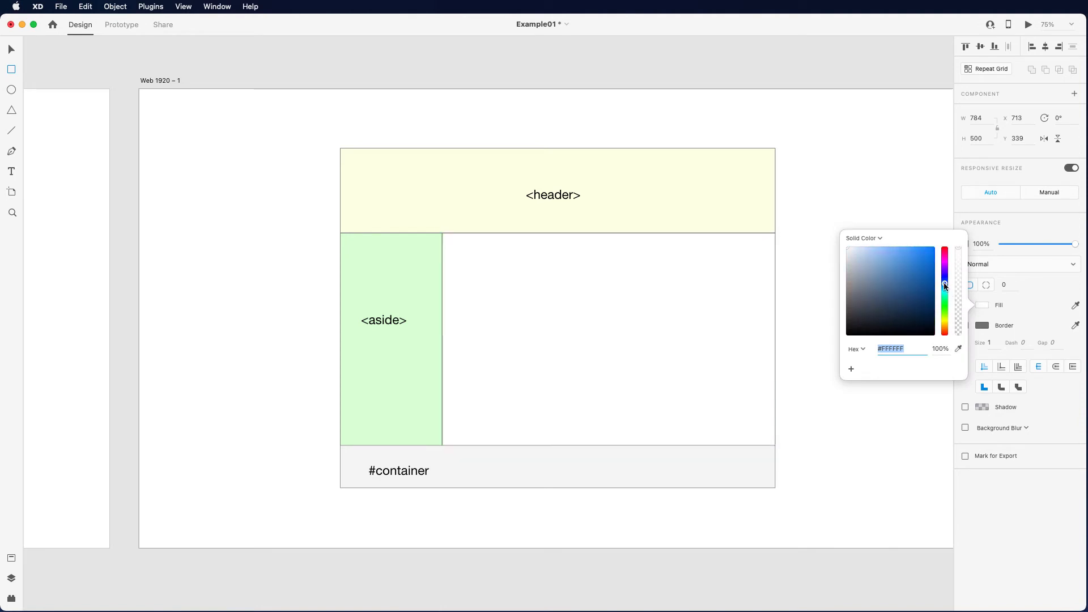
left_click_drag(870, 253, 859, 244)
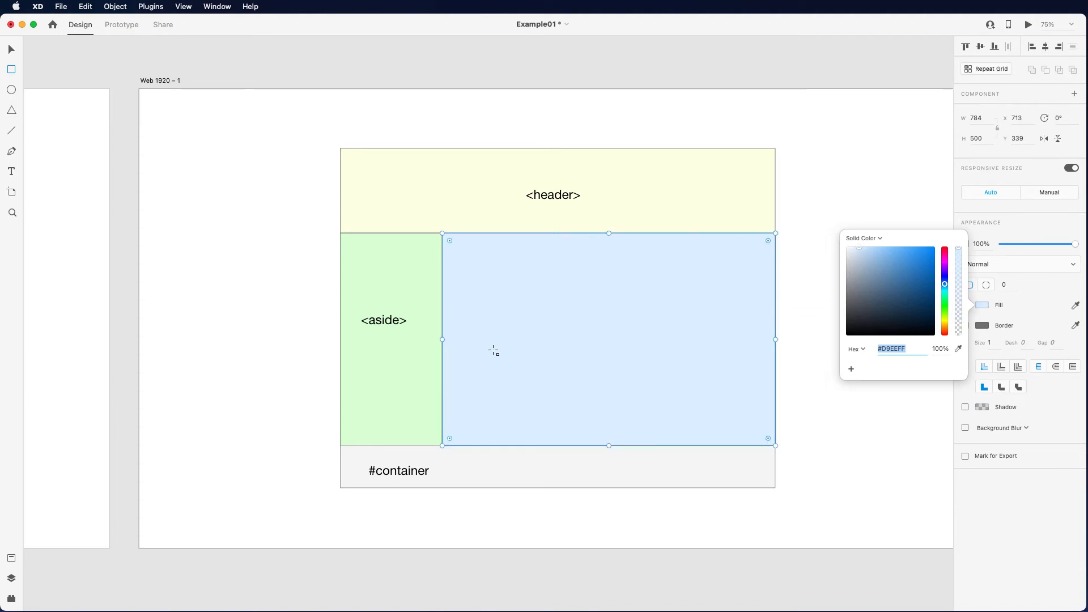
- Add the text label "<main>" in the middle of the main content rectangle
key("t")
left_click(577, 318)
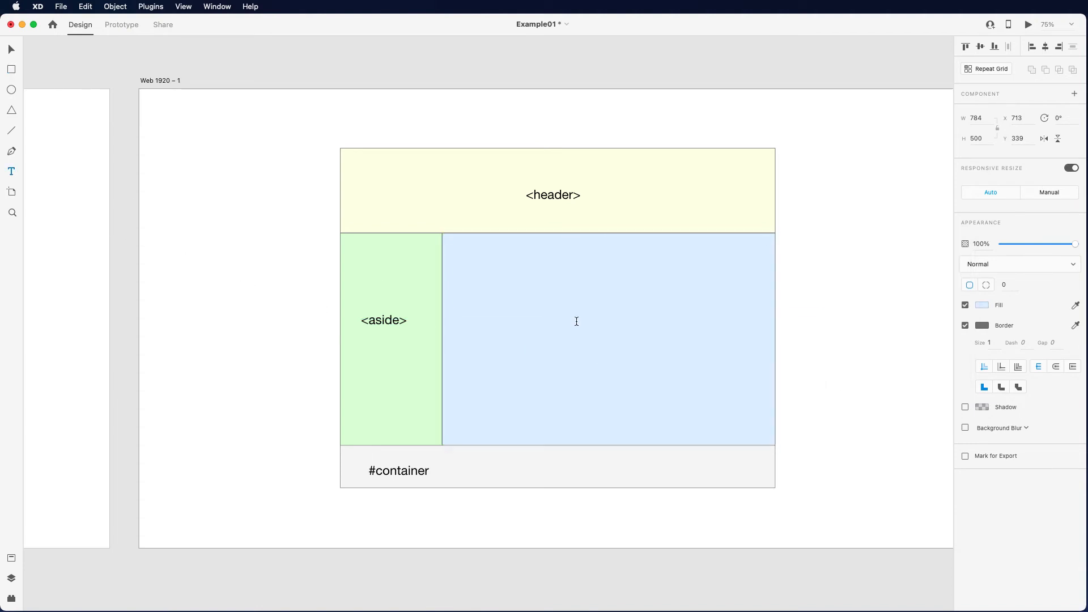
type("<main")
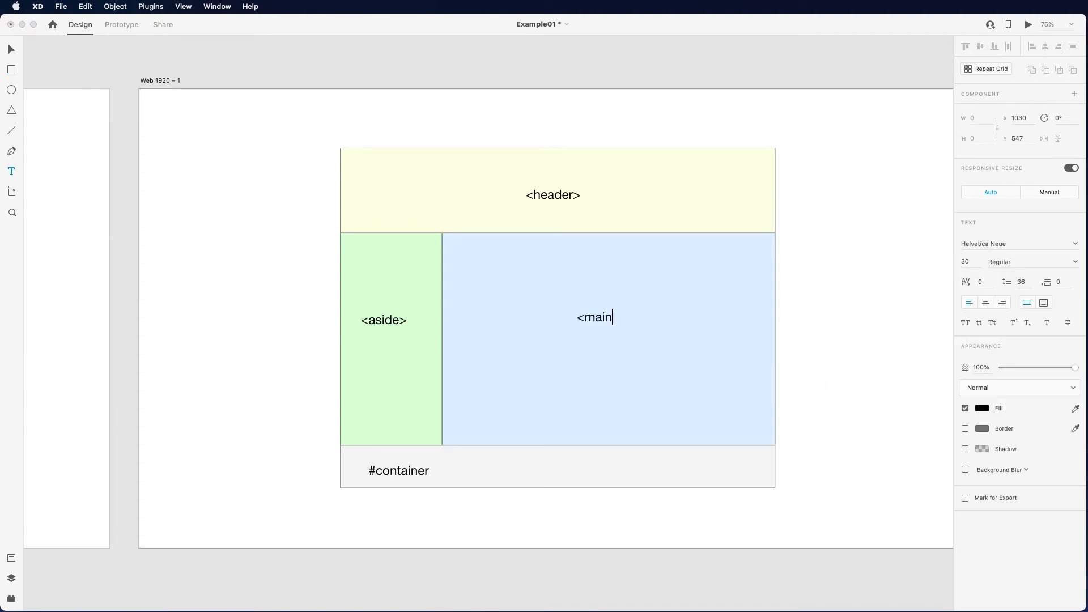
type(">")
- Draw a footer rectangle about 1031 × 120 px directly below the sidebar and main rectangles, starting at the container's left edge
left_click(11, 69)
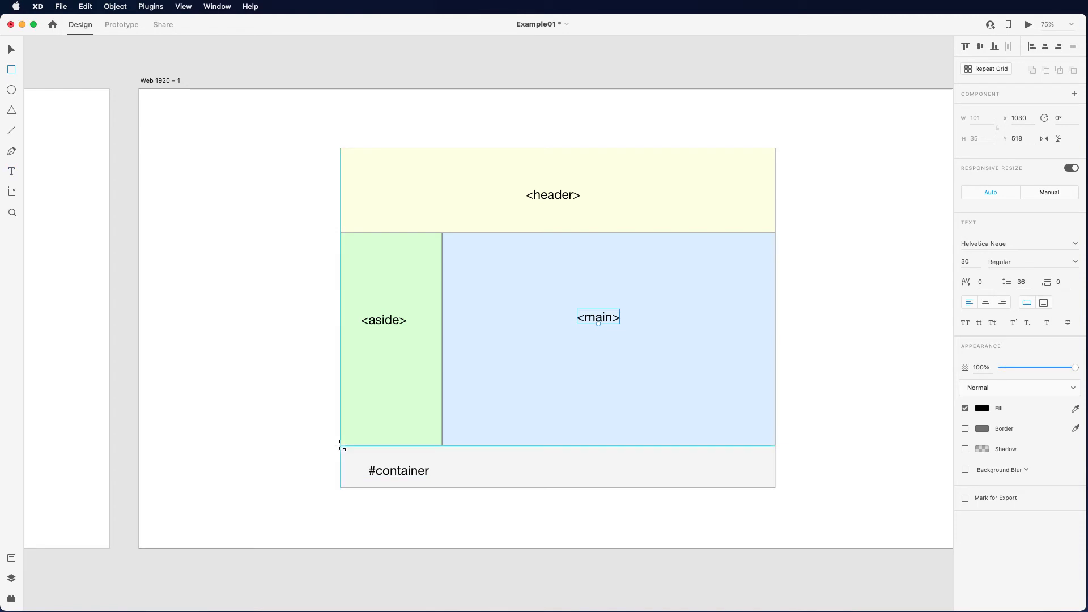
mouse_move(341, 445)
left_mouse_down()
mouse_move(578, 473)
mouse_move(776, 478)
mouse_move(777, 501)
left_mouse_up()
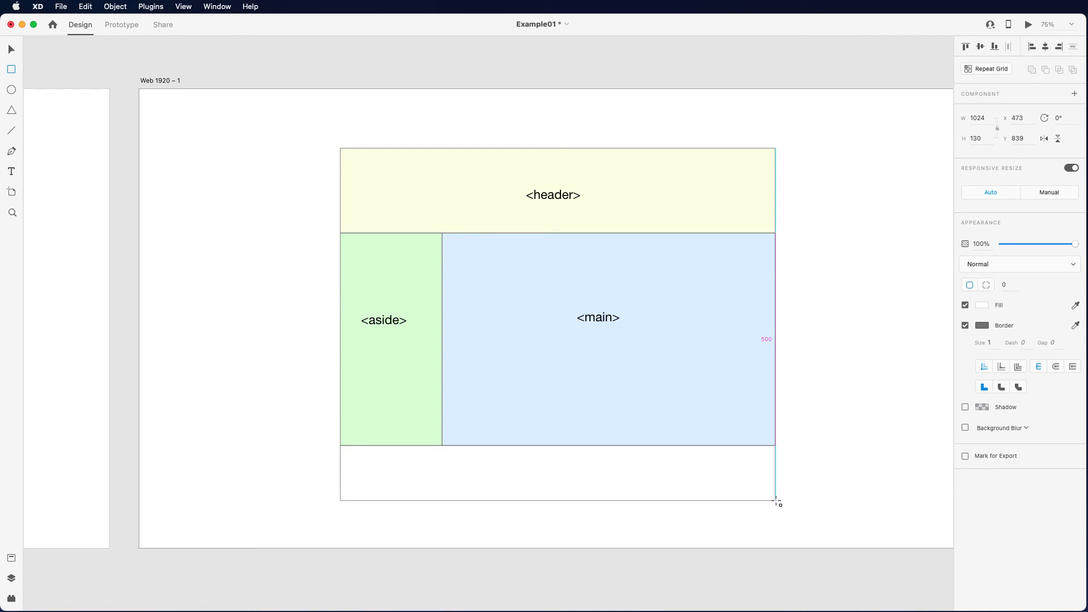
left_click_drag(777, 502, 778, 497)
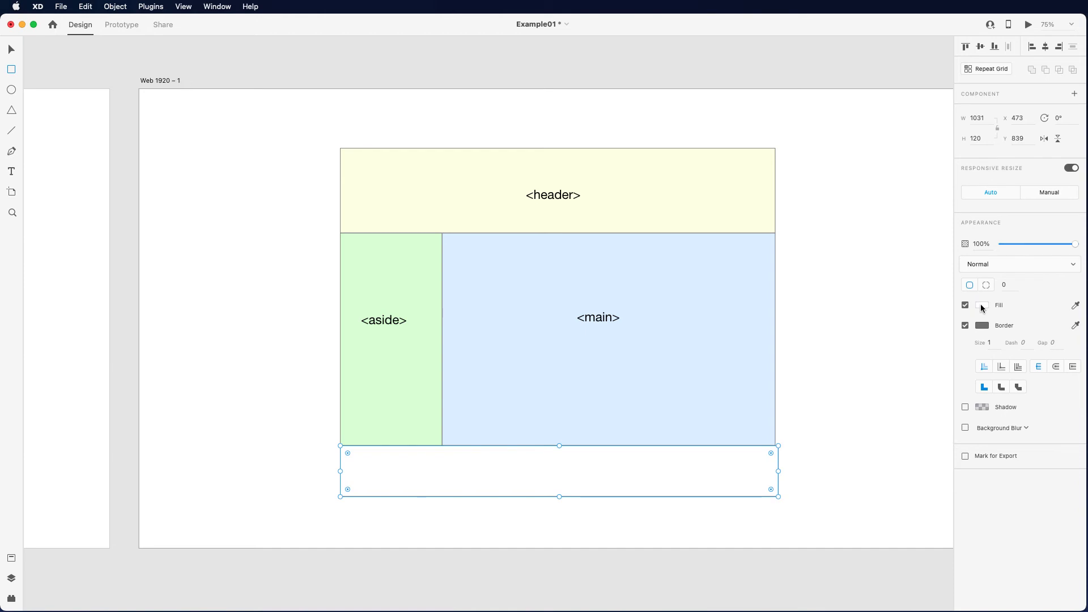
- Fill the footer rectangle with a pale pink colour, about #FEE6FF
left_click(982, 306)
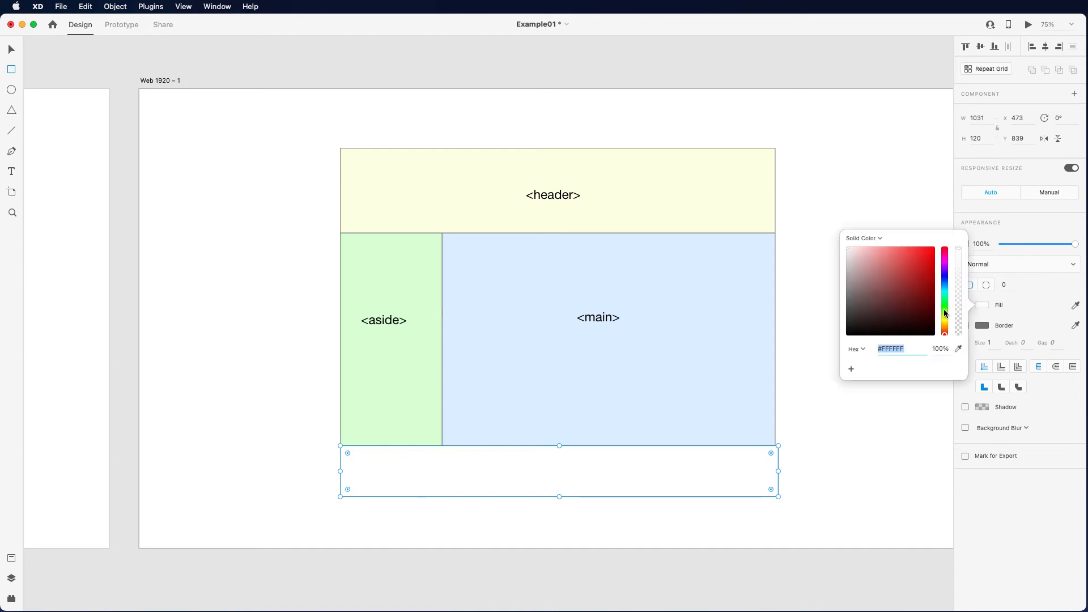
left_click_drag(945, 310, 945, 264)
left_click_drag(878, 249, 856, 244)
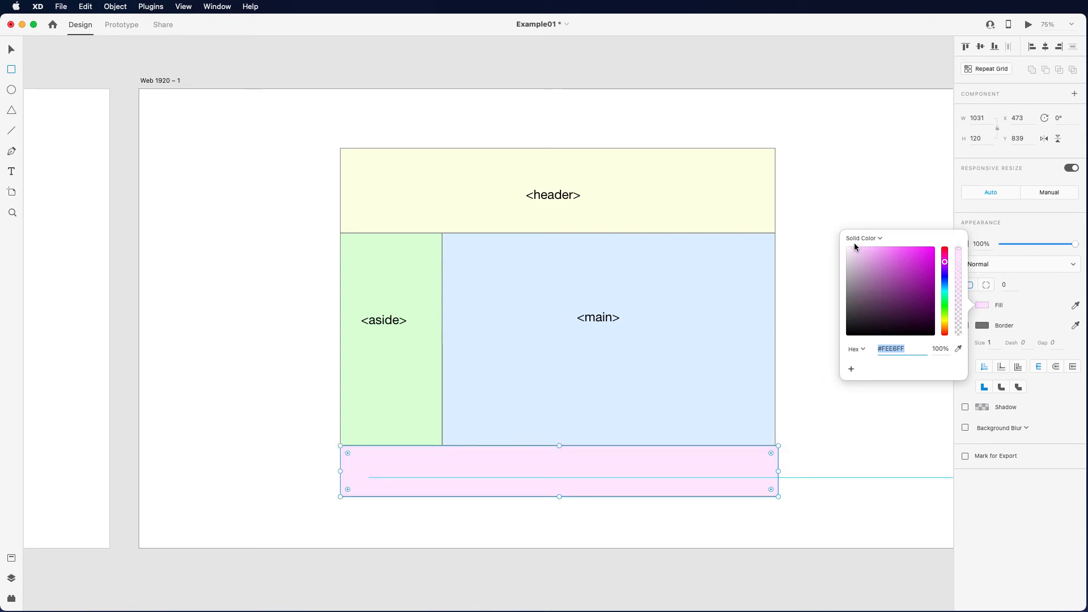
left_click(820, 410)
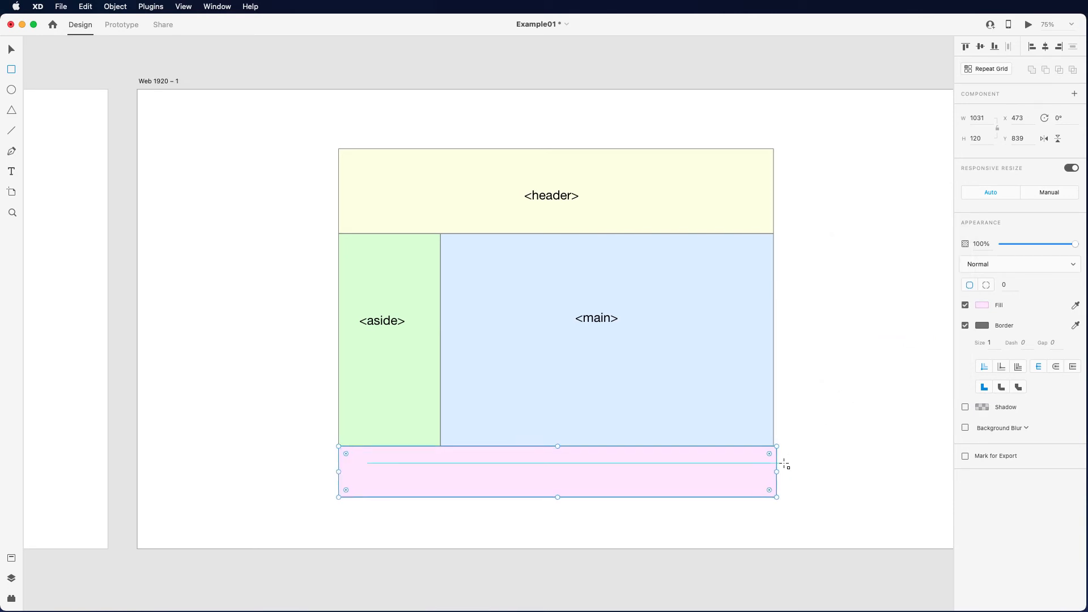
- Set the footer rectangle's width to 1024 so it matches the header
left_click(983, 119)
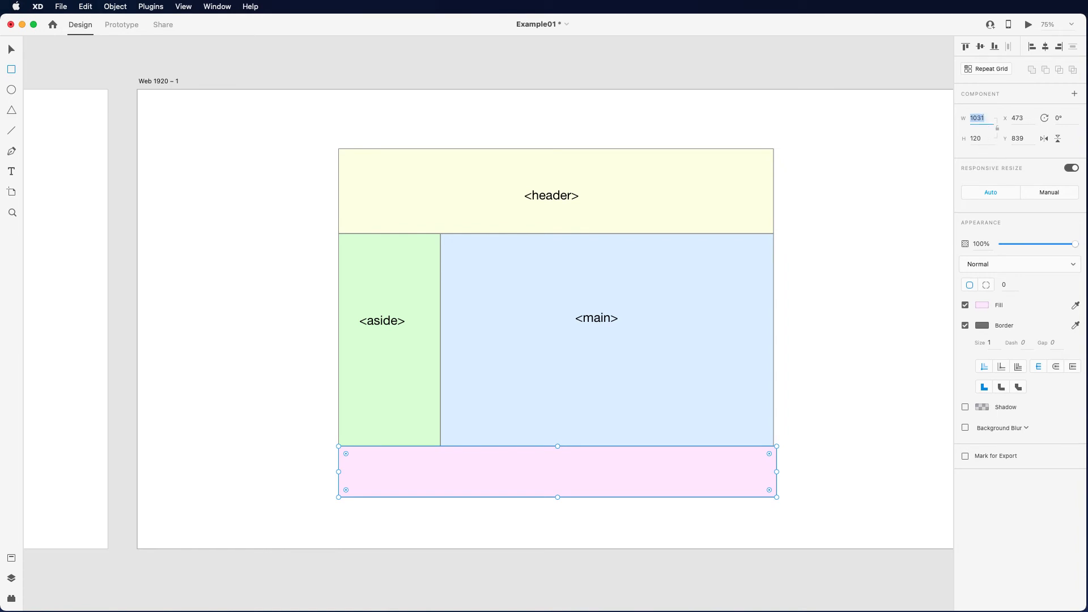
type("1024")
key("Return")
- Select the container rectangle, Rectangle 3, from the layer list and extend its lower edge below the footer to a height of about 868
left_click(10, 578)
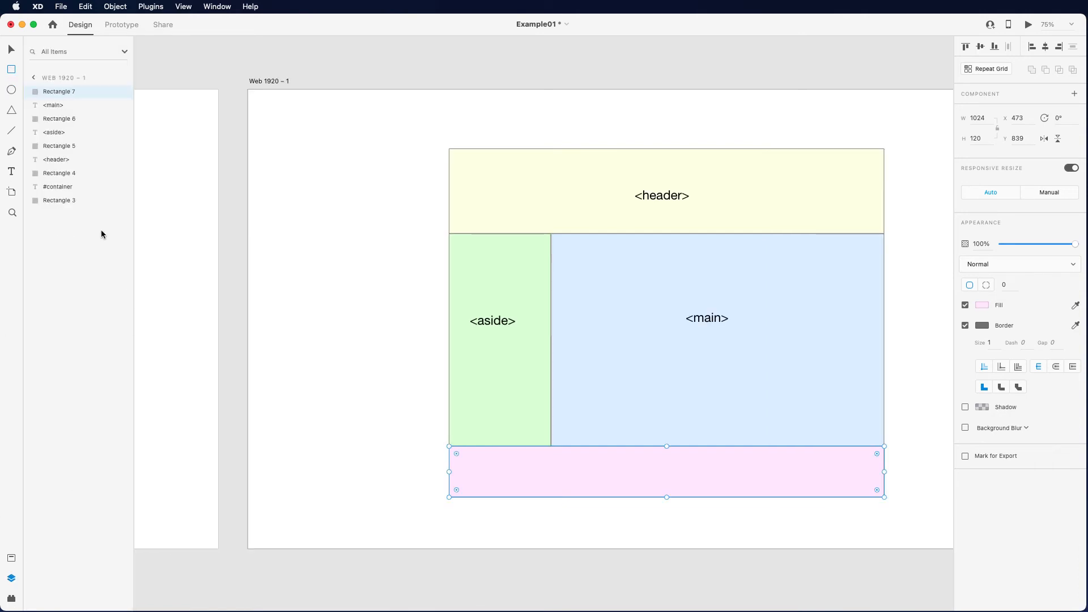
left_click(56, 199)
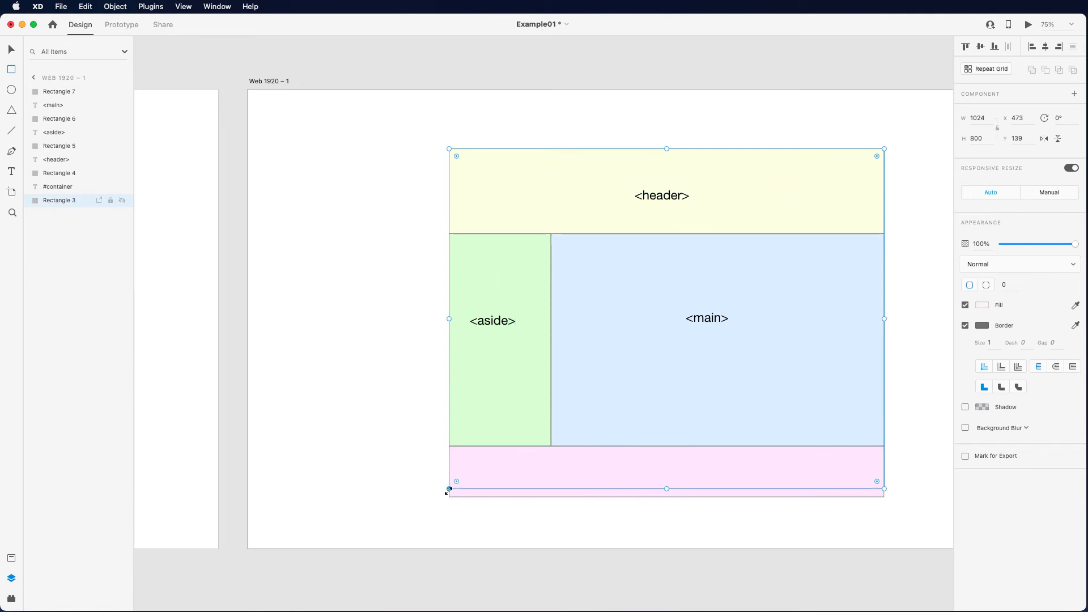
left_click_drag(449, 488, 449, 518)
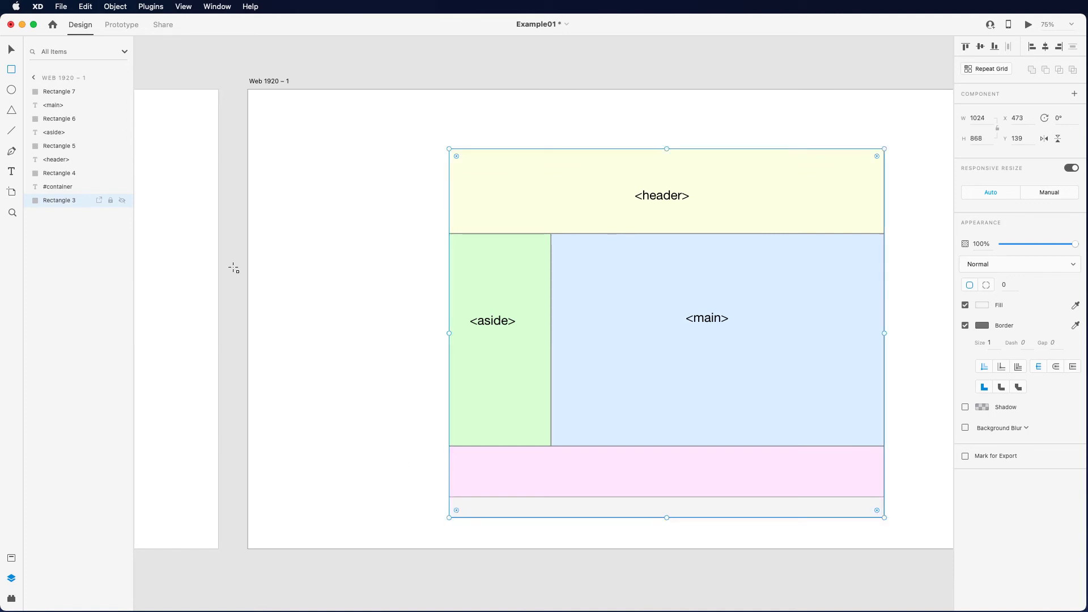
- Move the hidden "#container" label into the grey container strip below the footer, near its left end
left_click(35, 186)
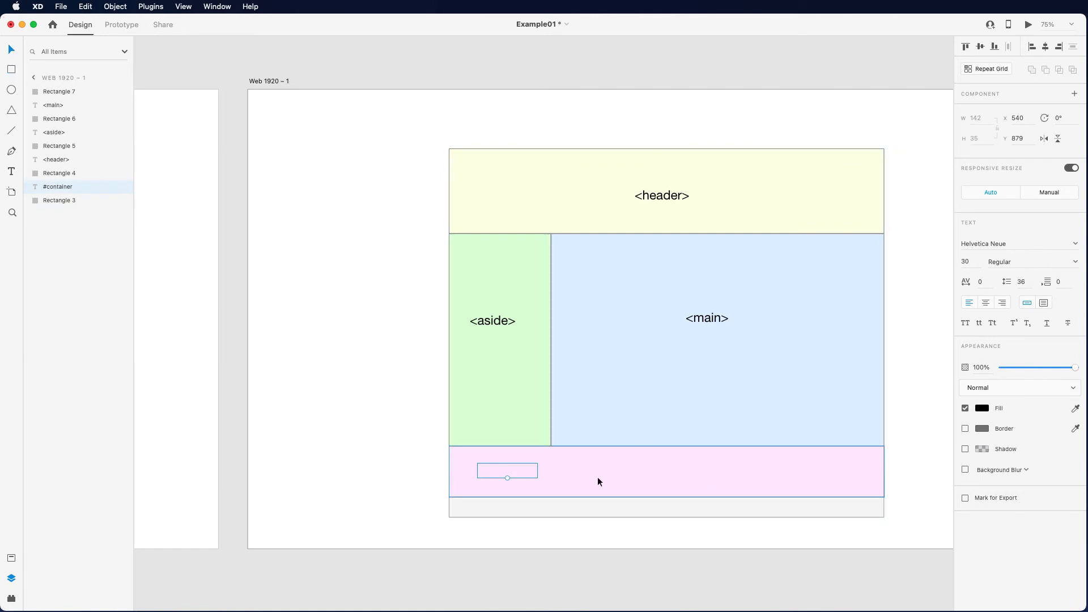
left_click_drag(509, 474, 542, 474)
left_click_drag(476, 475, 463, 511)
left_click_drag(549, 479, 492, 479)
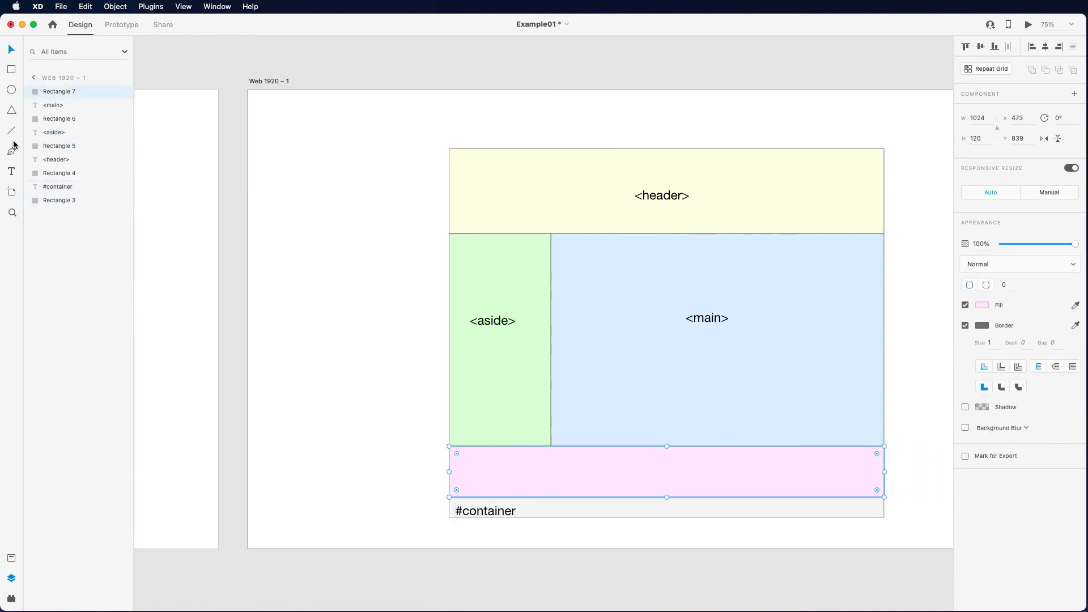
- Add the text label "<footer>" in the middle of the footer rectangle
left_click(15, 174)
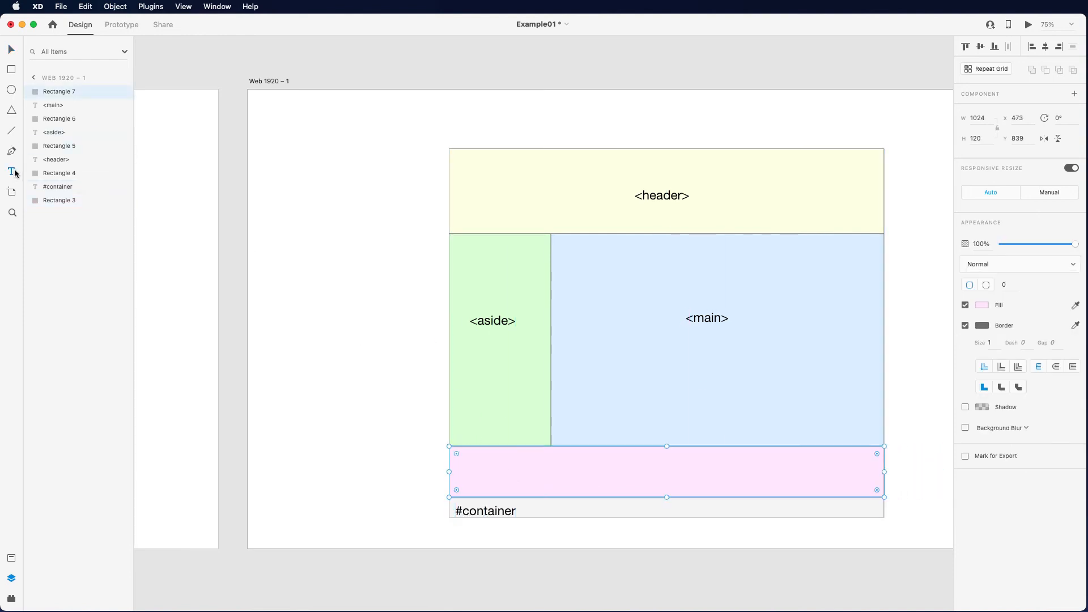
left_click(645, 471)
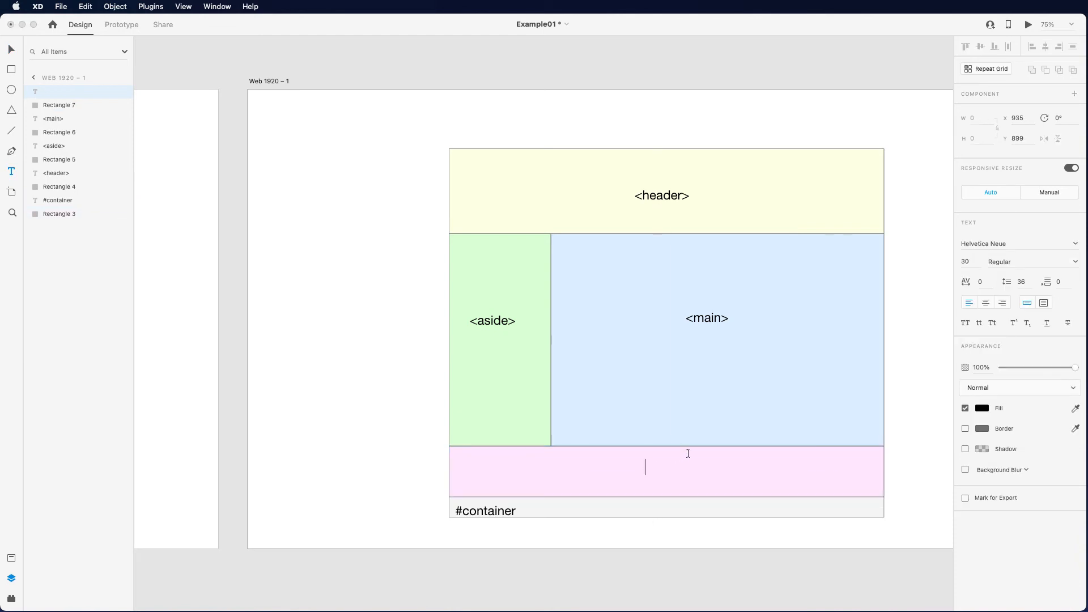
type("<footer>")
left_click(12, 51)
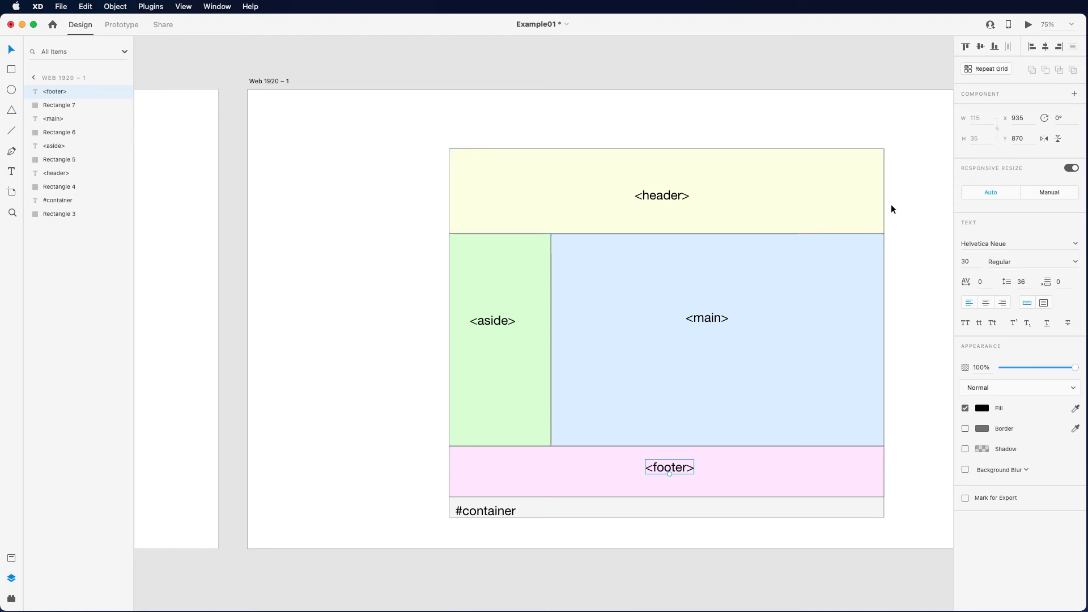
- Add the size note "1024px X 200px" inside the header rectangle, beside the <header> label
left_click(852, 201)
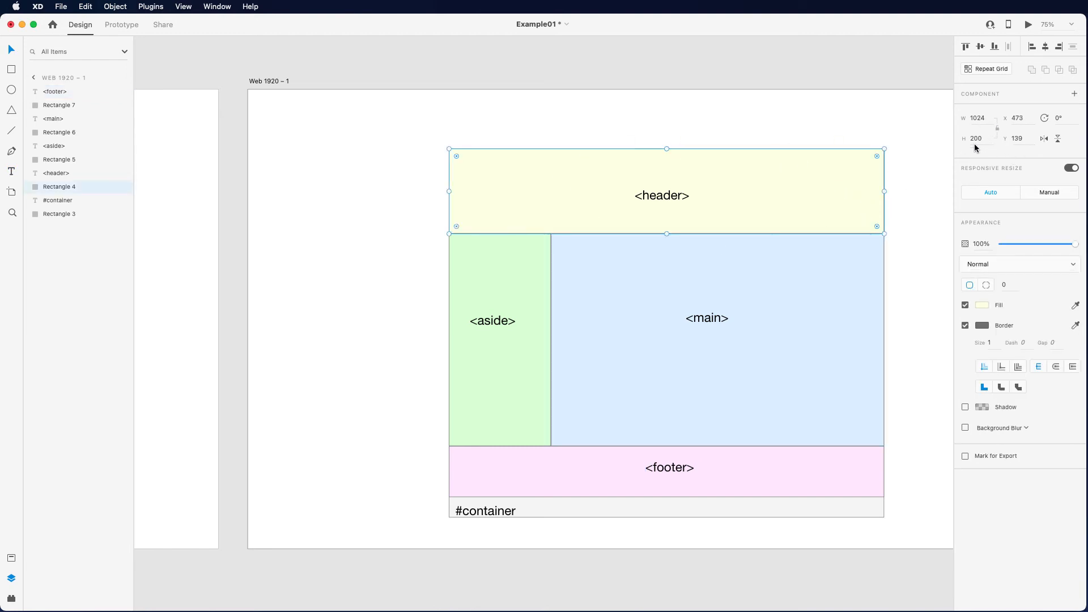
left_click(11, 170)
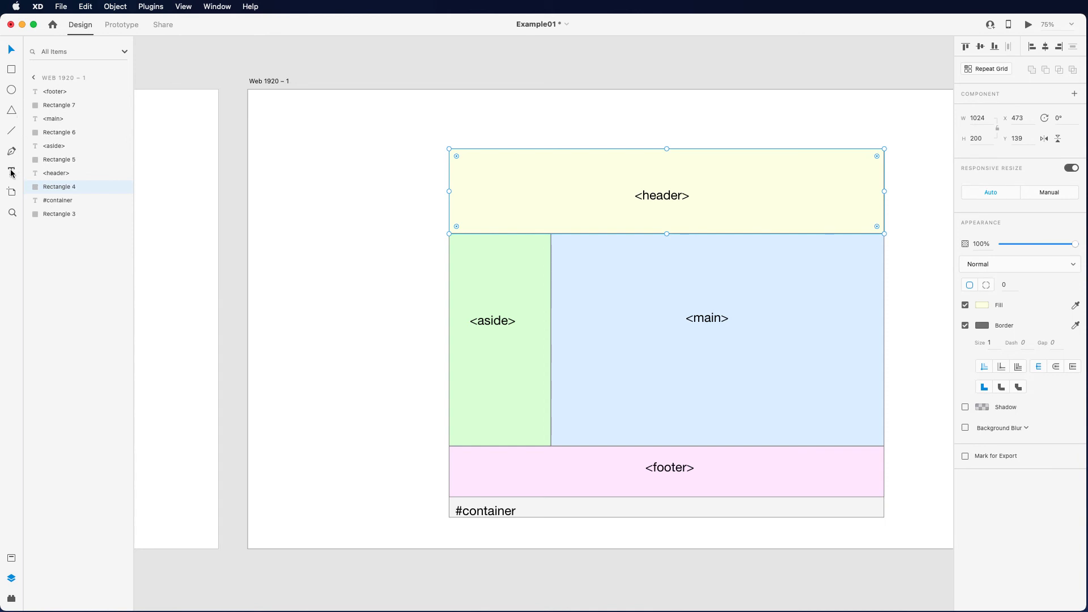
left_click(774, 195)
type("102")
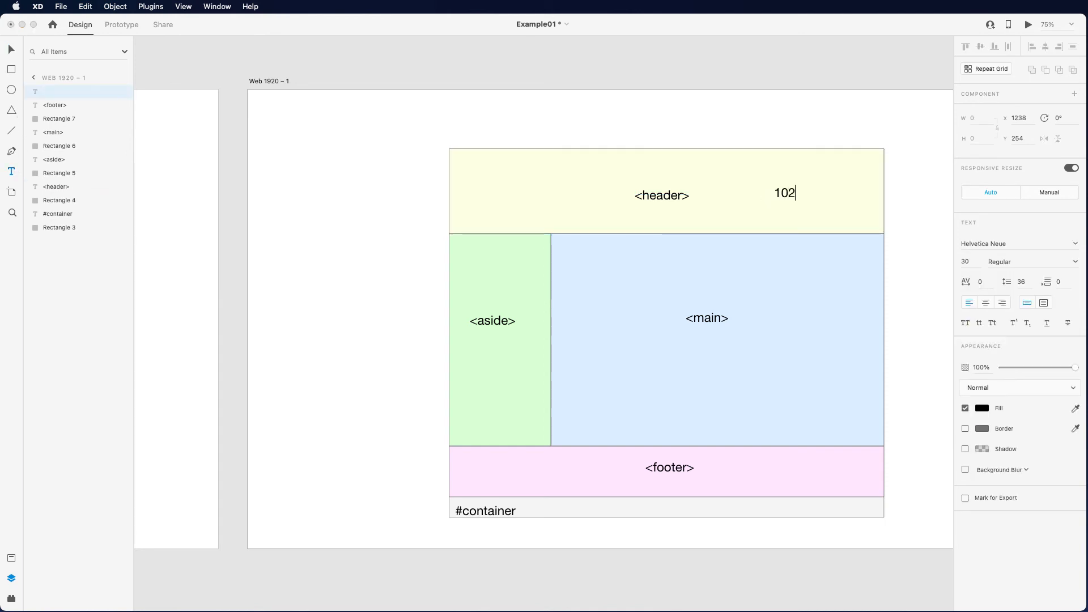
type("4px X 200px")
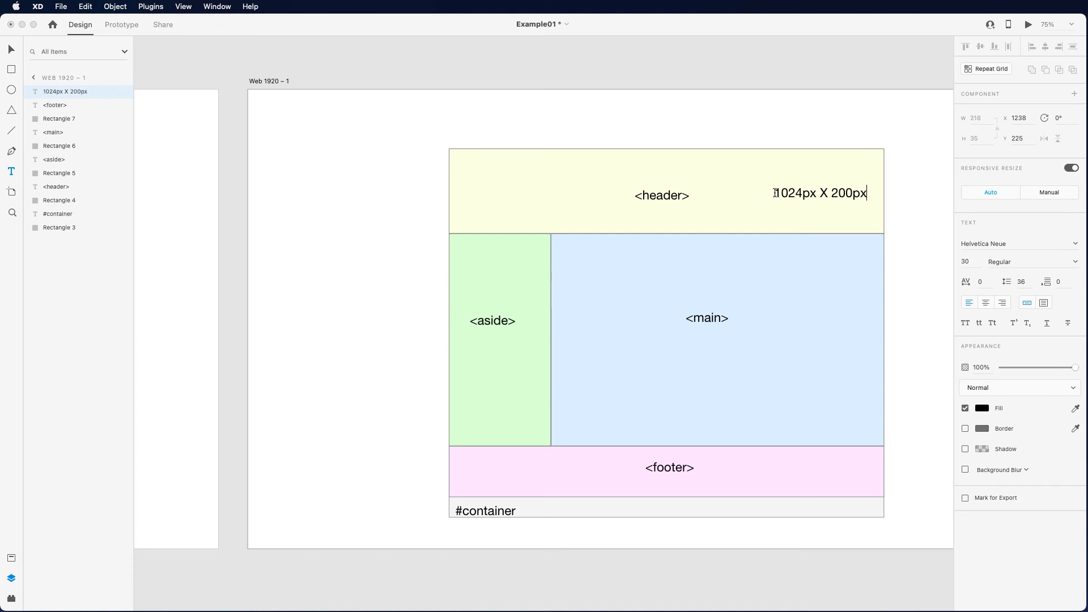
- Apply the saved "size — 30pt" character style to the header's size note
left_click_drag(775, 193, 841, 208)
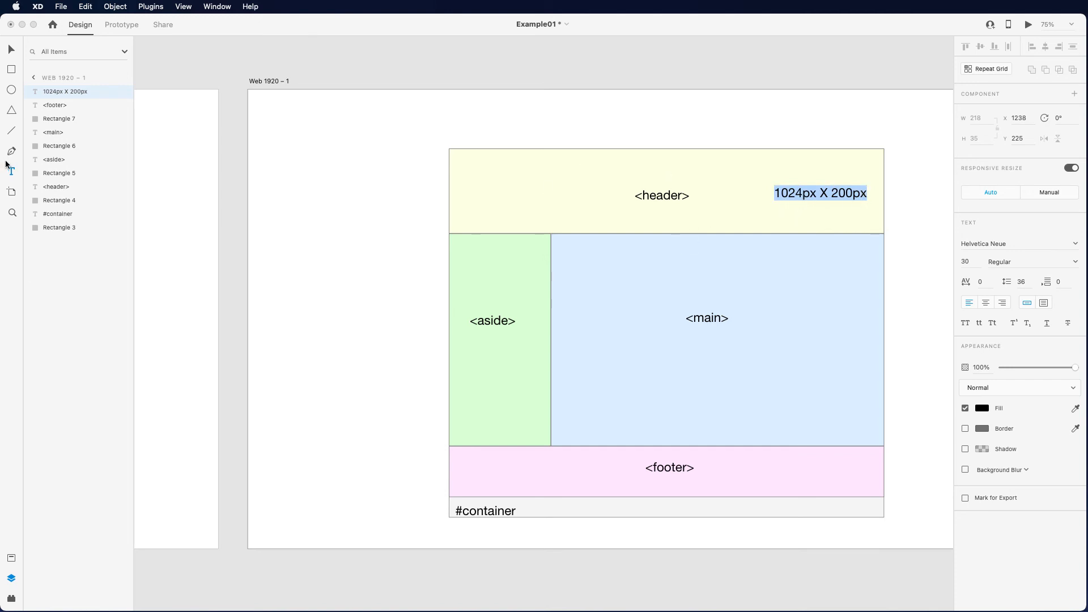
left_click(12, 558)
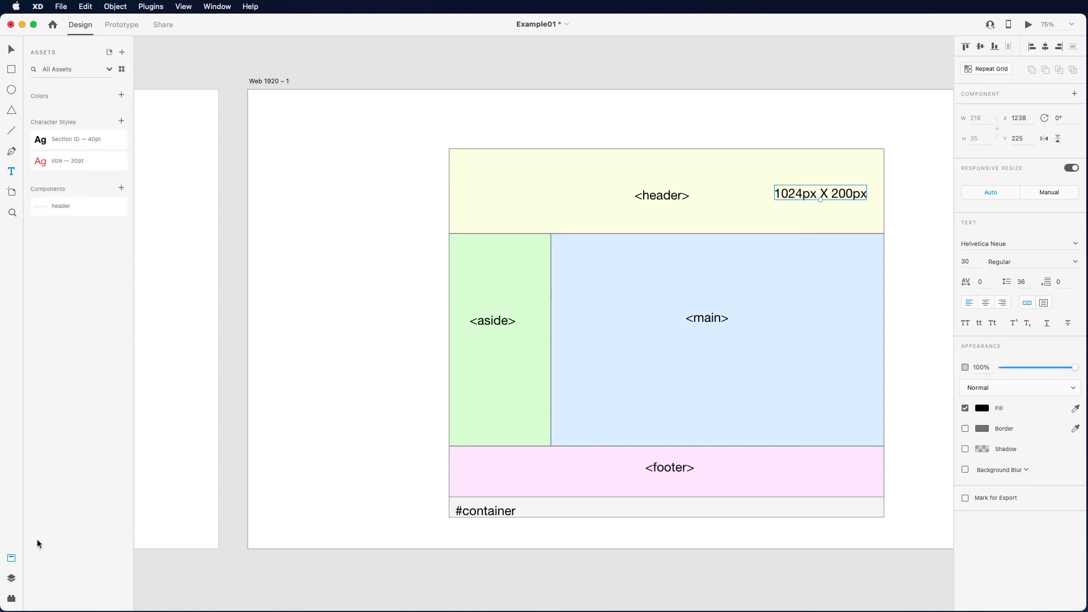
left_click(50, 161)
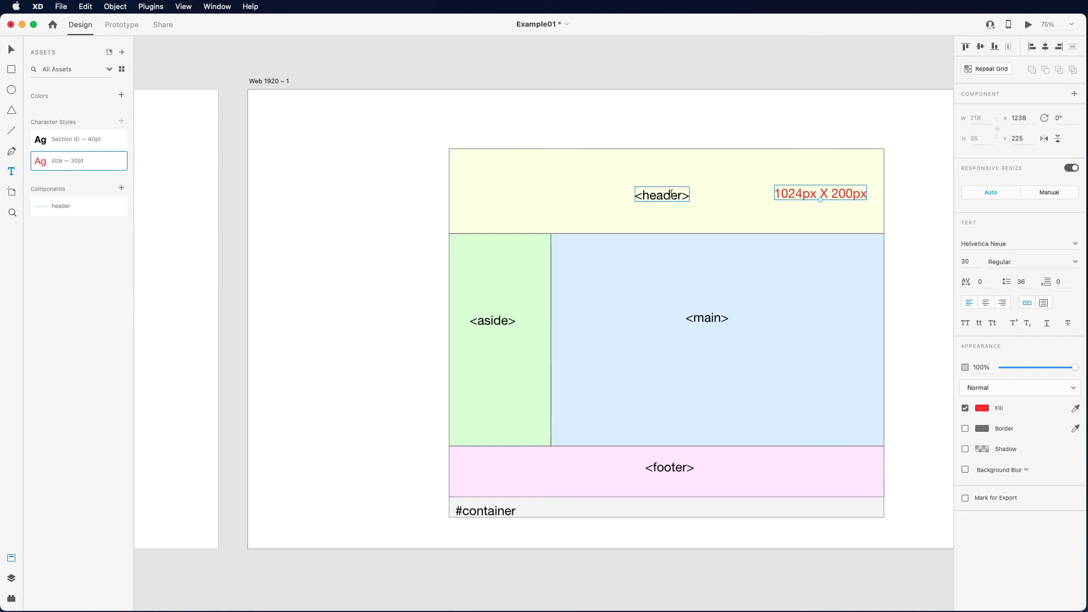
- Apply the "Section ID — 40pt" character style to the <header> and <aside> labels
double_click(670, 194)
left_click(68, 141)
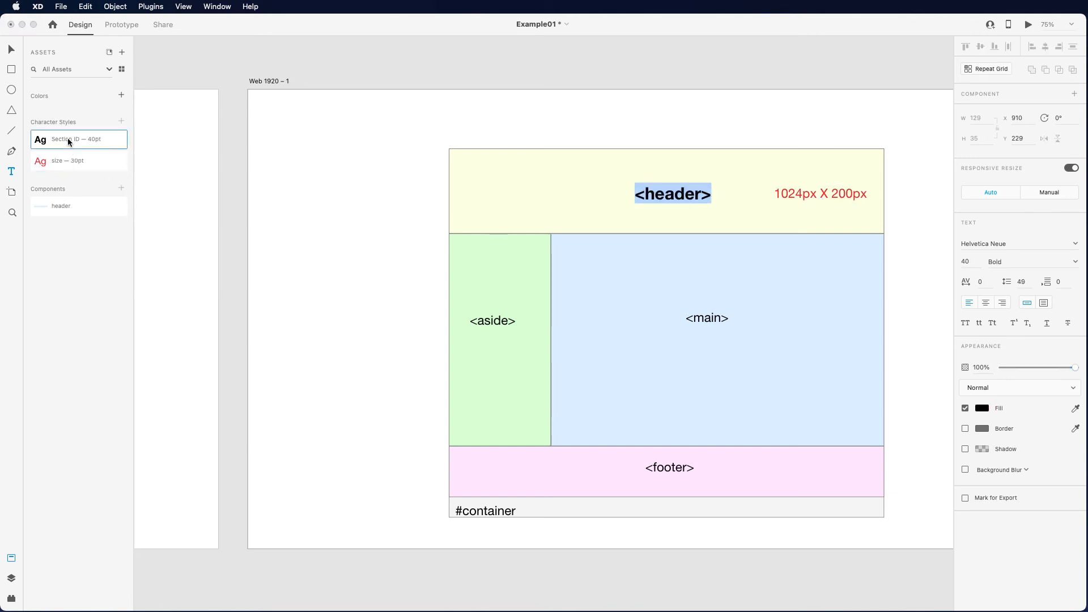
key("Escape")
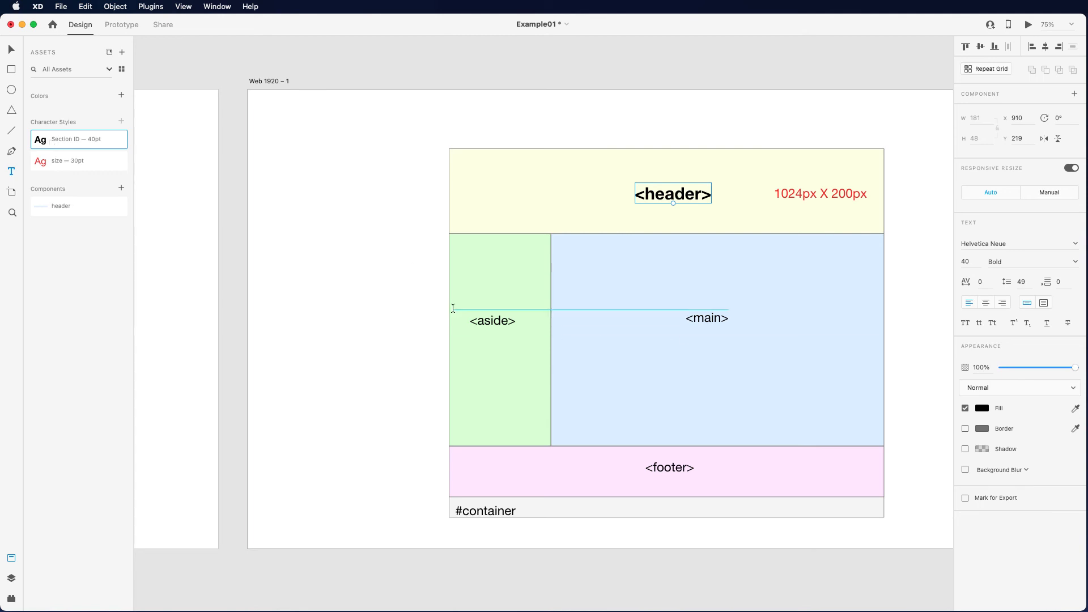
double_click(482, 320)
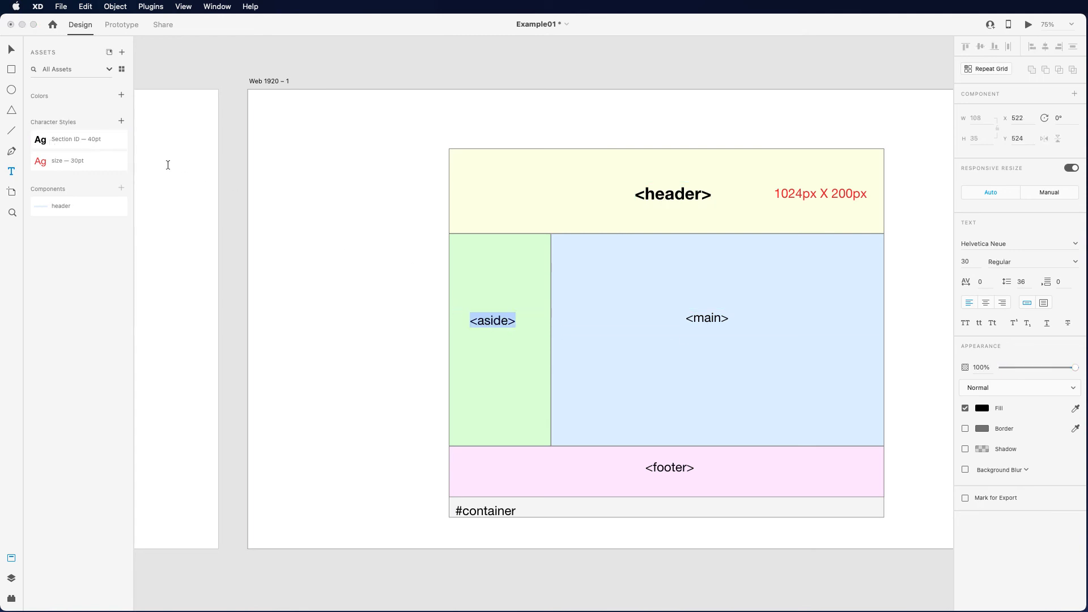
left_click(88, 144)
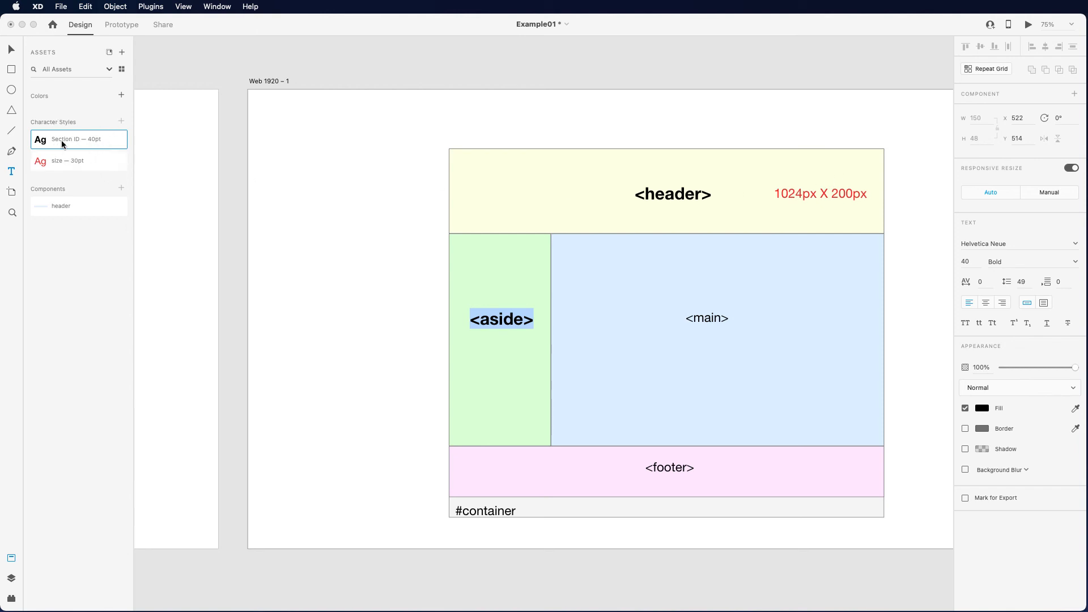
- Apply the "Section ID — 40pt" character style to the <main>, <footer> and #container labels
left_click(708, 317)
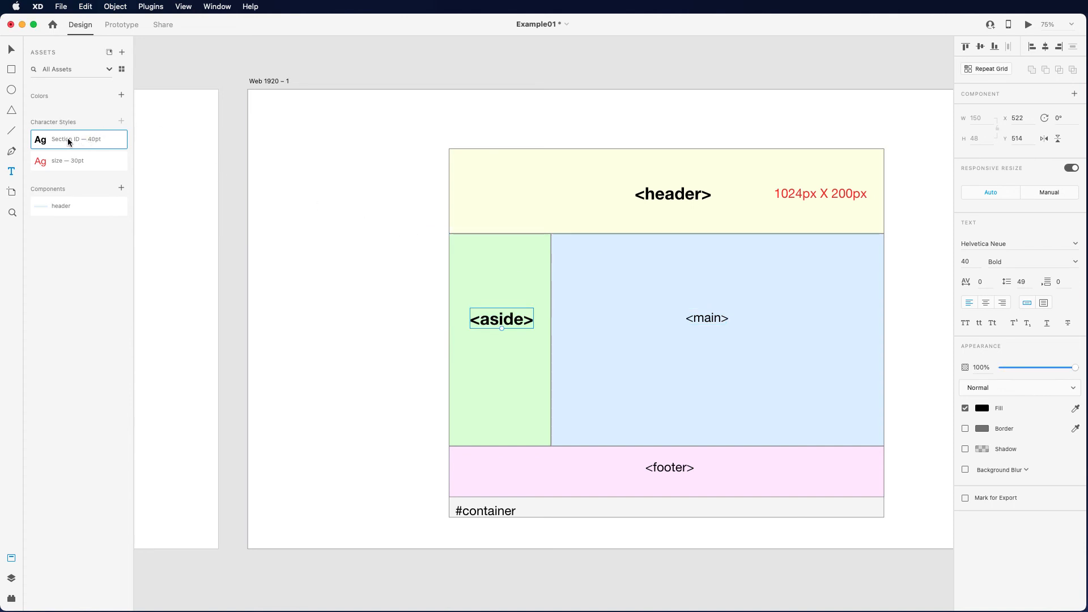
double_click(707, 318)
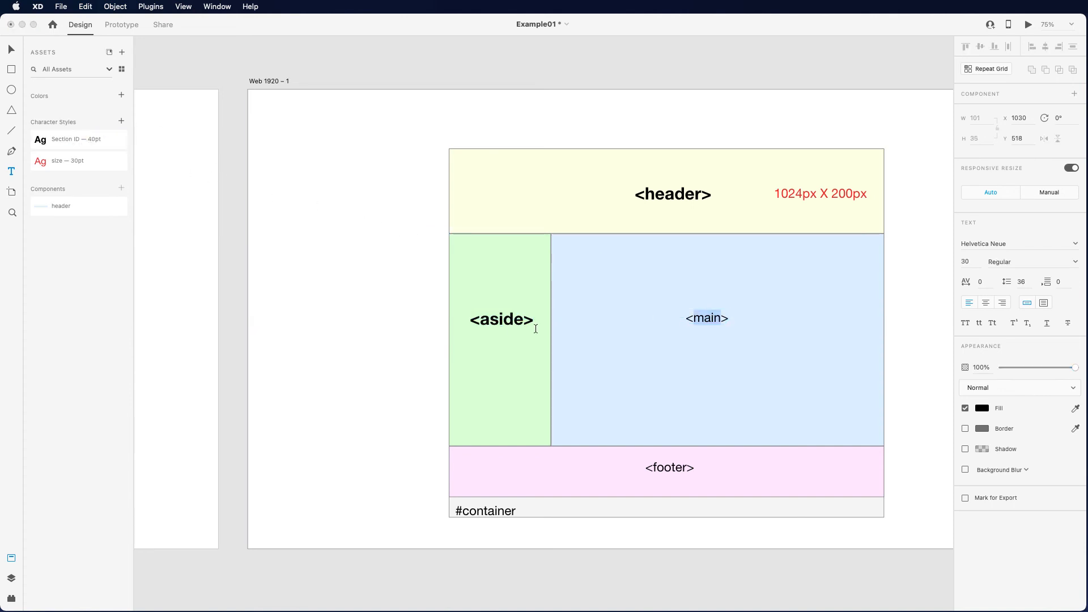
key("super+a")
left_click(85, 139)
triple_click(656, 469)
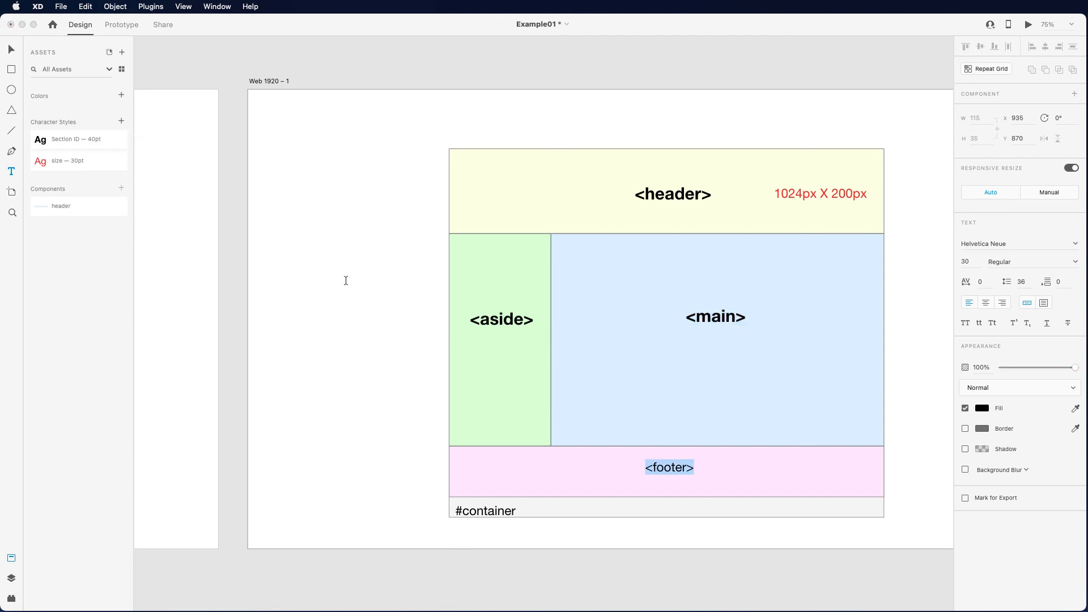
left_click(69, 138)
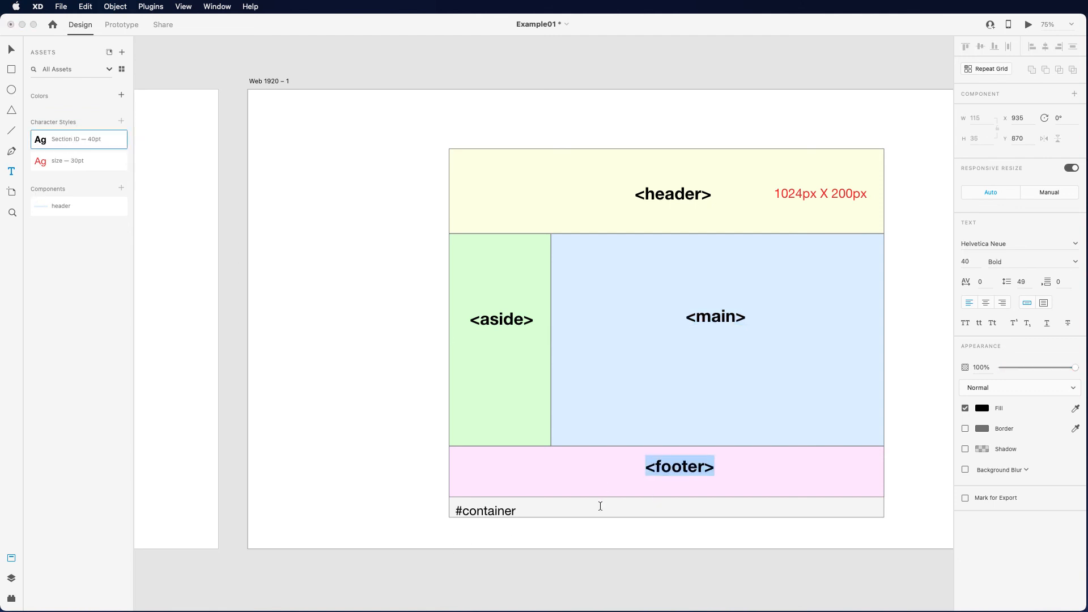
triple_click(501, 507)
left_click(86, 139)
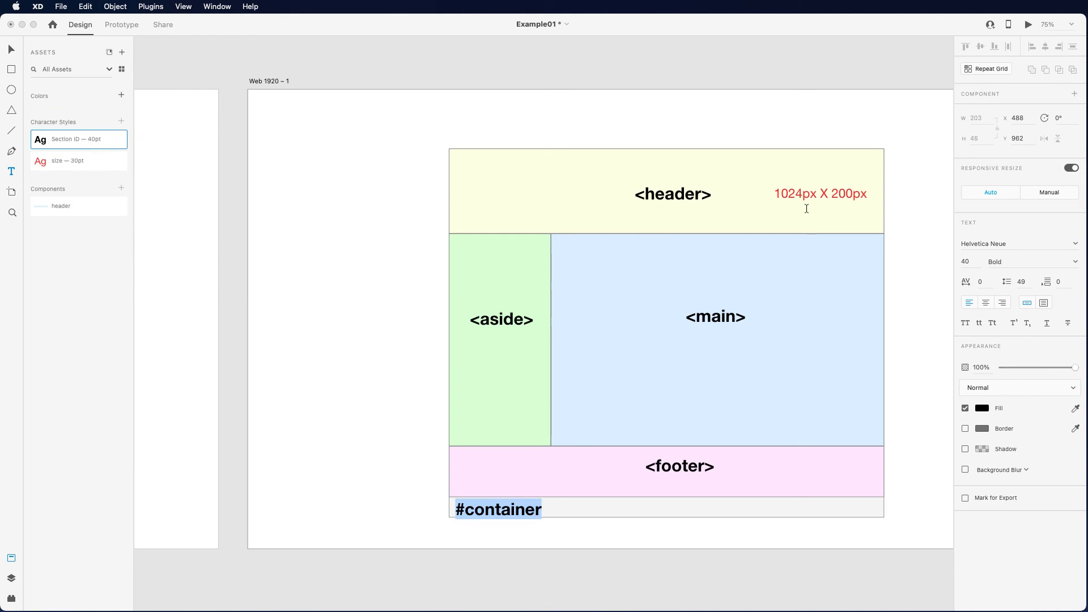
key("Escape")
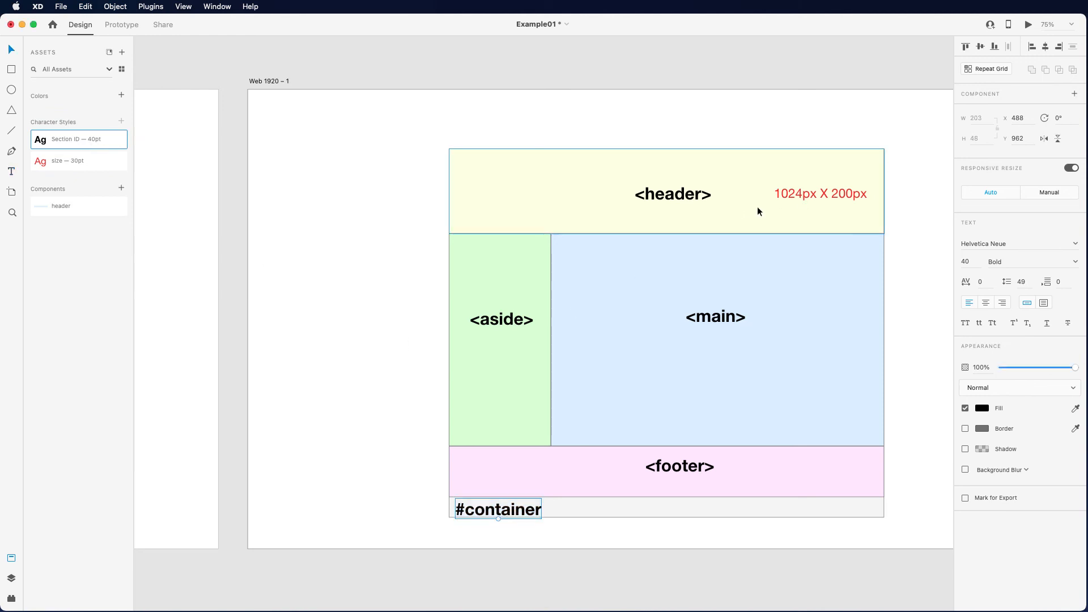
- Duplicate the header's size note beside the <main> label and change the copy's text to "1024px X 500px"
left_click(819, 191)
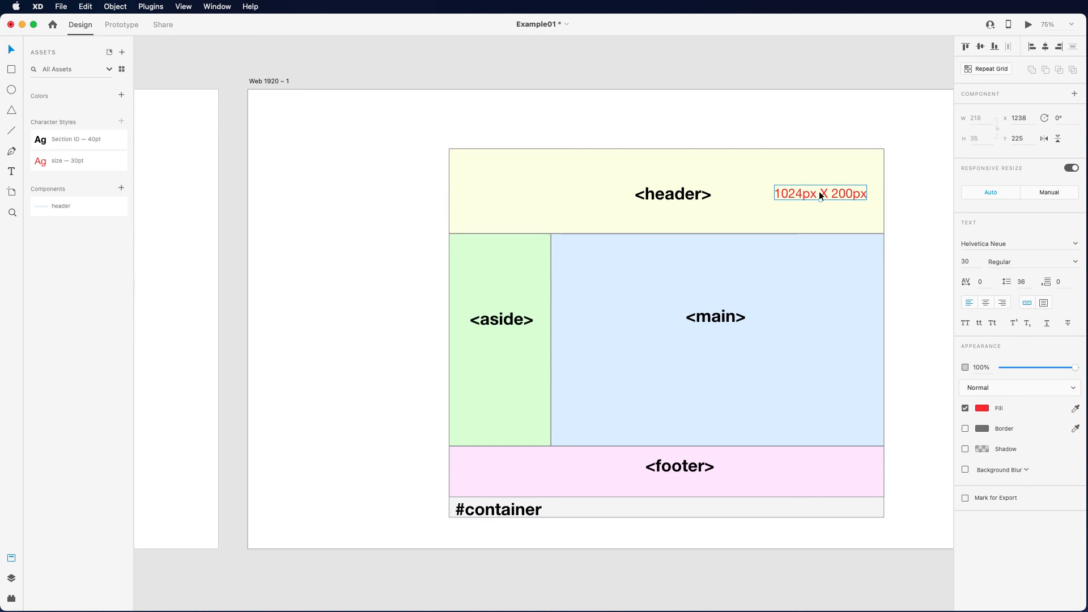
key("super+d")
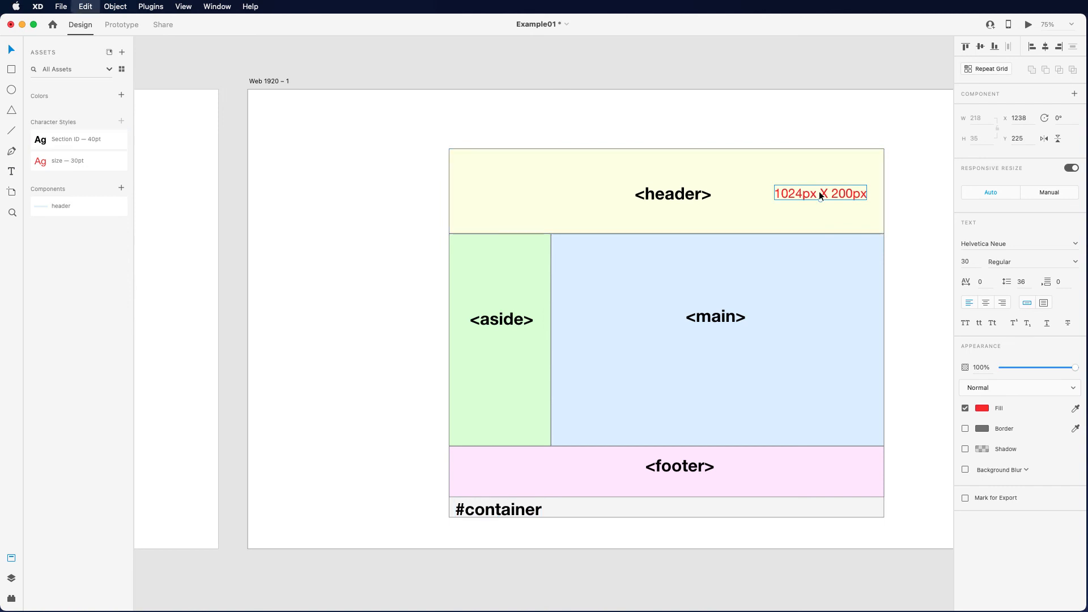
left_click_drag(818, 191, 815, 317)
left_click(828, 372)
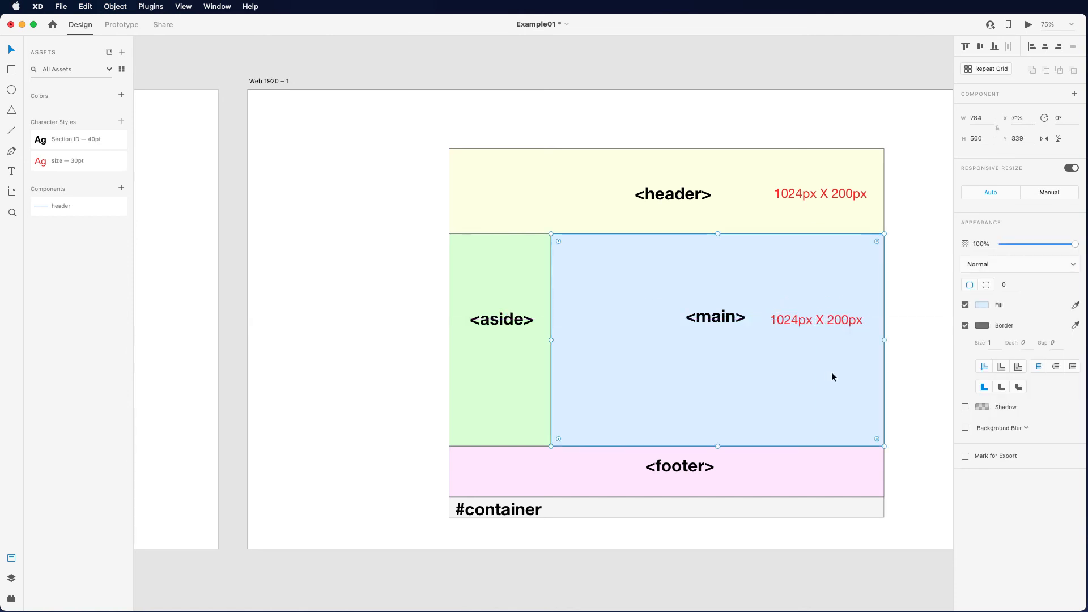
double_click(836, 319)
left_click(833, 319)
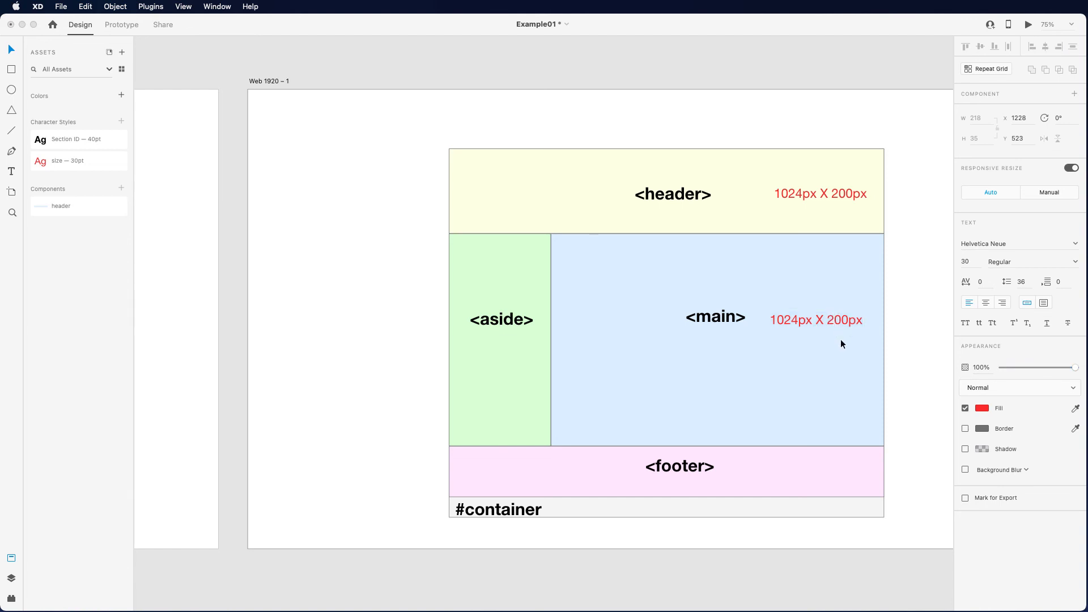
key("BackSpace")
type("5")
key("Escape")
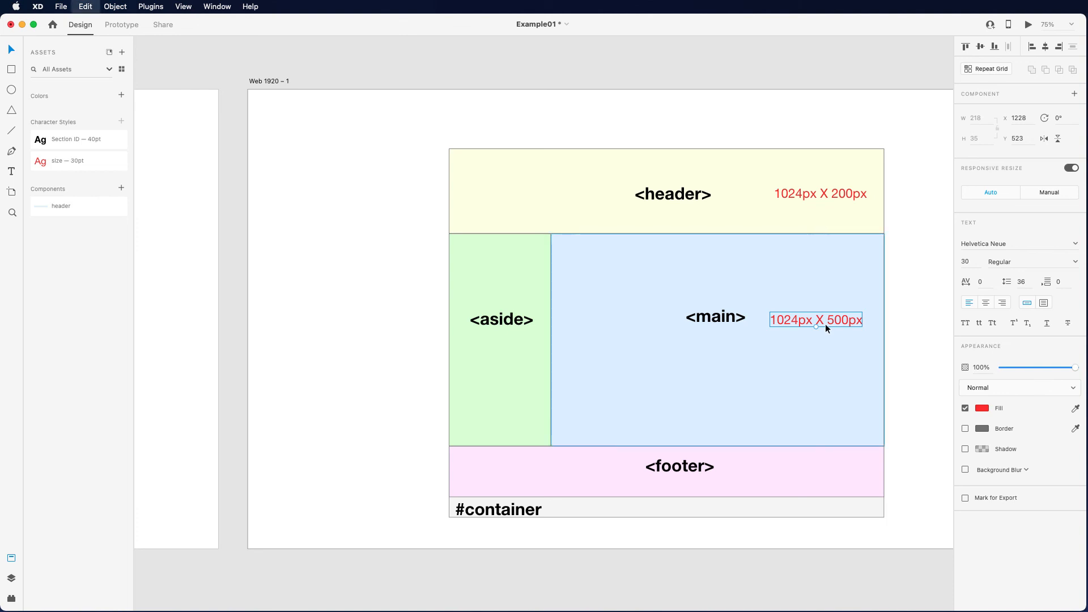
- Copy the main section's size note beside the <footer> label and change the copy to "1024px X 120px"
left_click_drag(824, 321, 817, 466, "alt")
left_click(805, 481)
double_click(806, 466)
type("120")
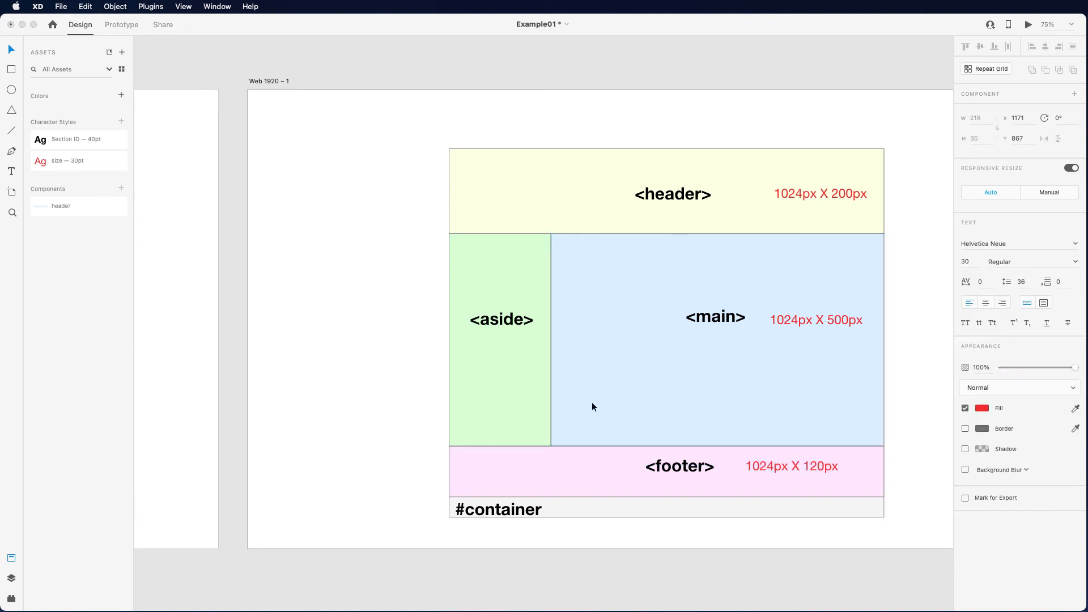
- Copy the main section's size note below the <aside> label and change the copy to "240px X 500px"
left_click_drag(783, 320, 491, 348)
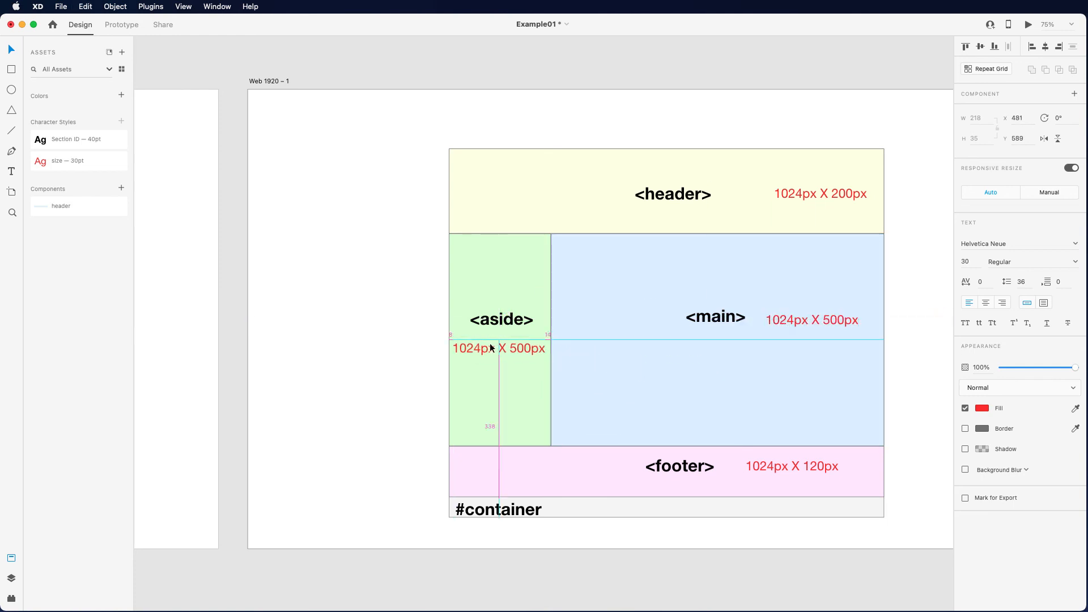
left_click(538, 334)
double_click(472, 348)
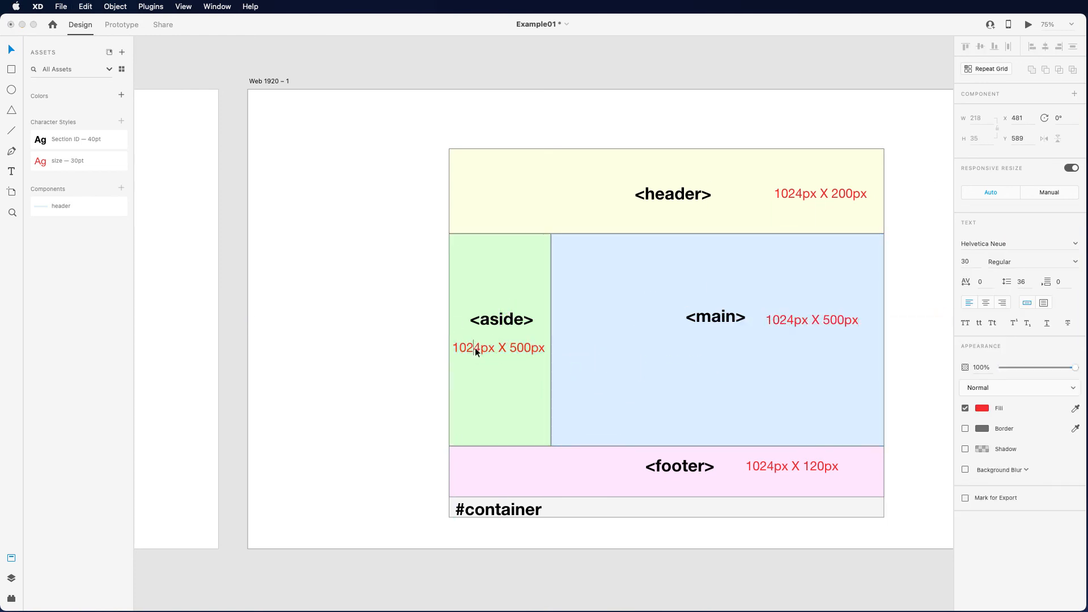
key("BackSpace")
key("BackSpace")
key("Right")
key("Right")
type("0")
- Copy the footer's size note into the grey container strip and change the copy to "1024px wide"
left_click_drag(778, 464, 837, 504)
double_click(802, 506)
type("wide")
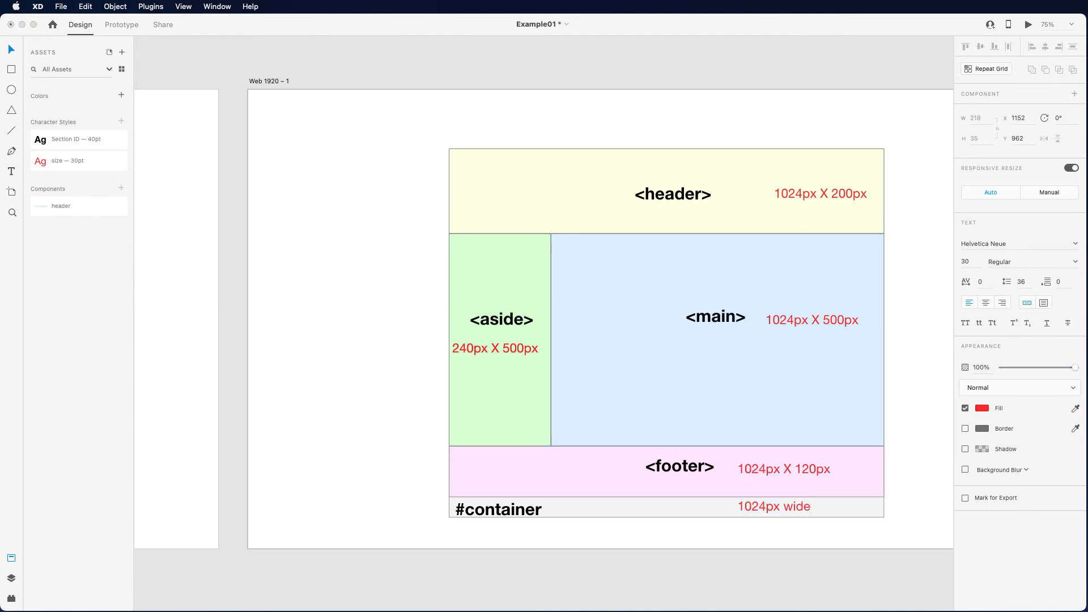
- Rename the "Web 1920 – 1" artboard as "Example Design 02"
scroll(167, 80, "right", 4)
double_click(169, 82)
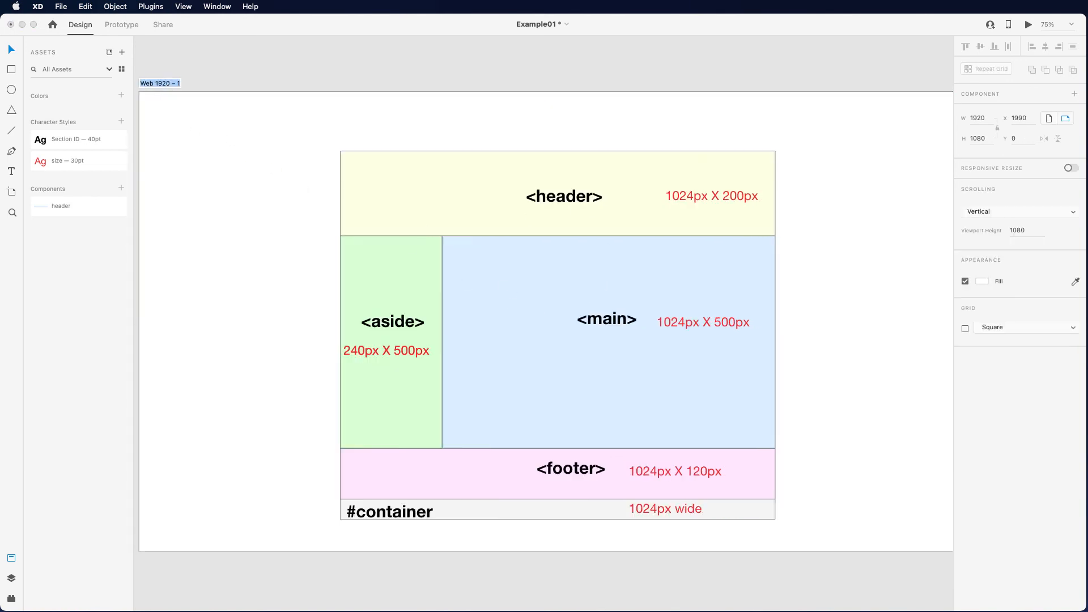
type("Example Design 02")
key("Return")
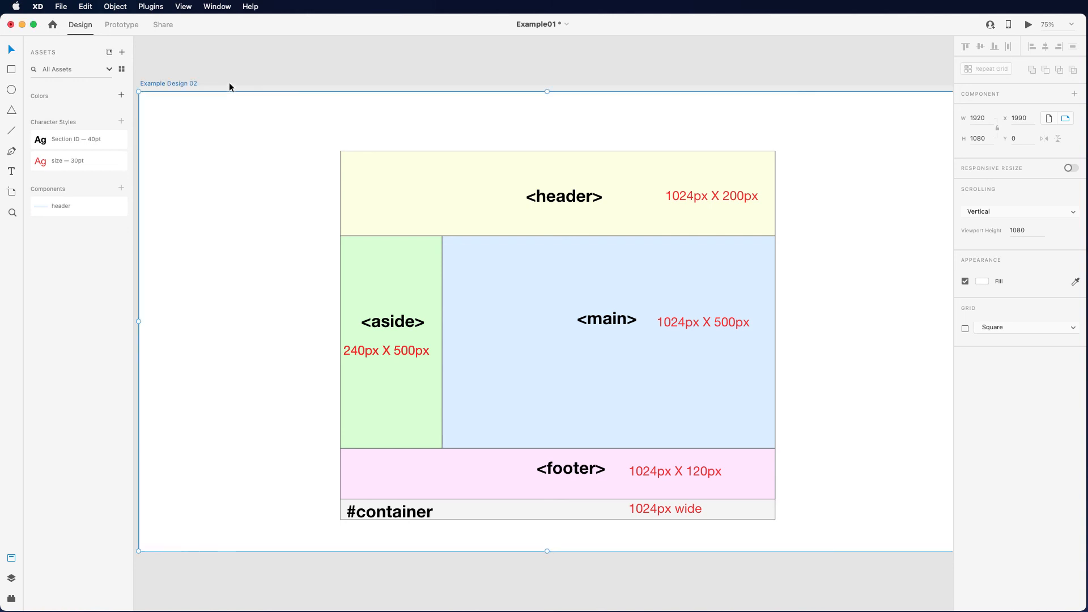